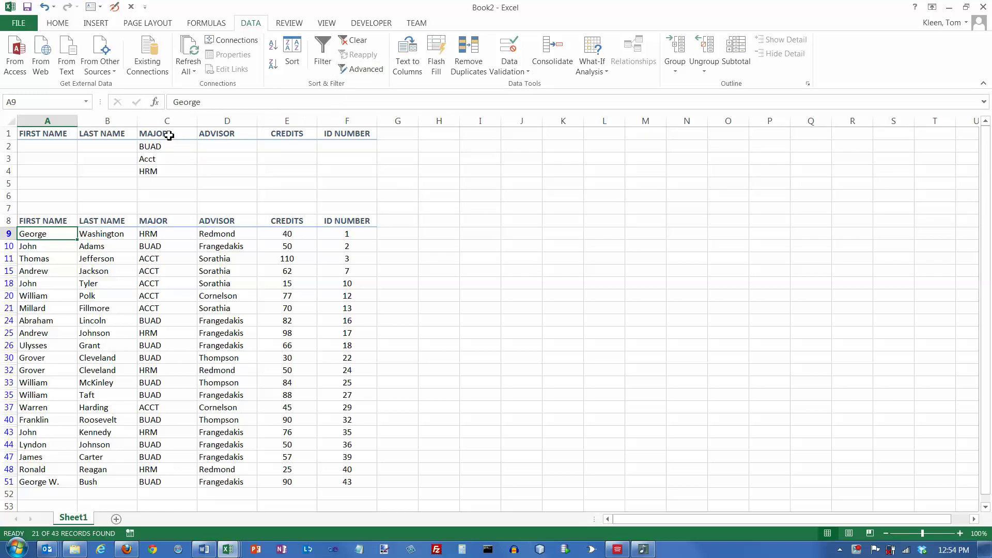
Clear the active filter from the student list so all records are shown.
{"action": "left_click_drag", "start_coordinate": [169, 135], "coordinate": [168, 172]}
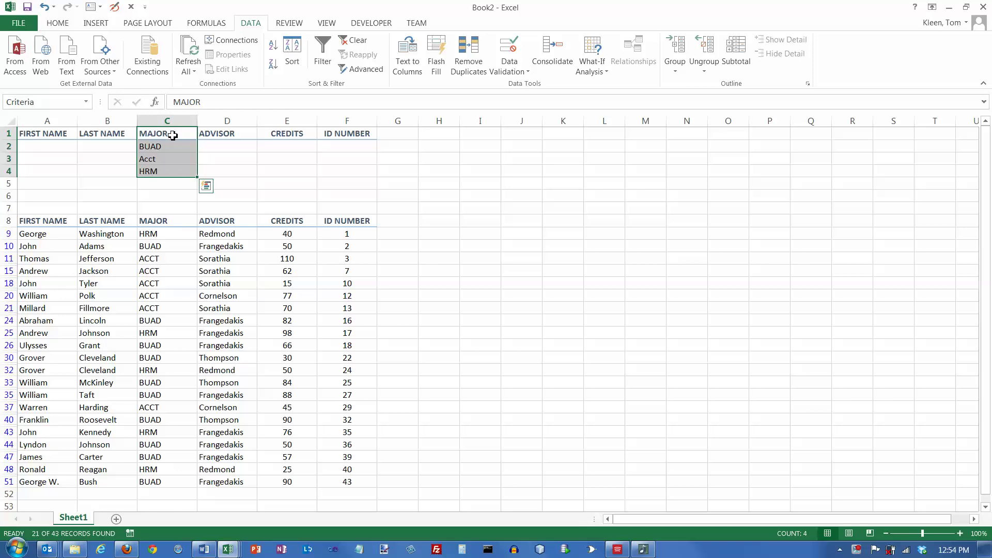
{"action": "left_click", "coordinate": [153, 172]}
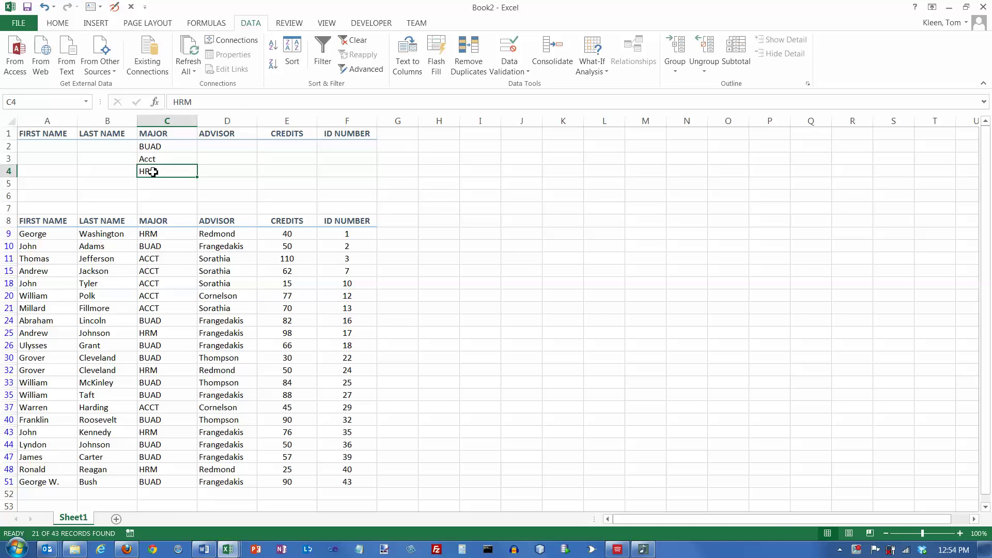
{"action": "left_click", "coordinate": [57, 238]}
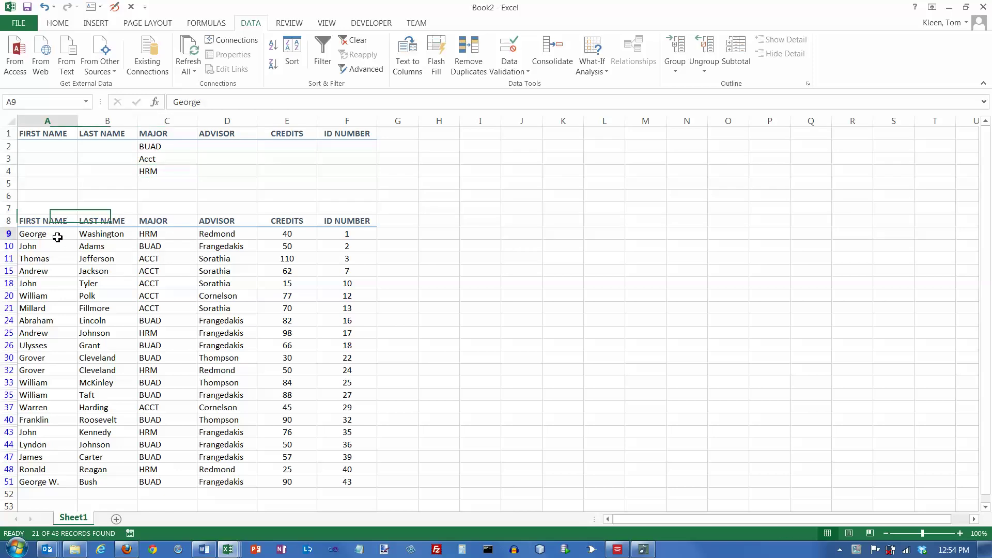
{"action": "left_click", "coordinate": [354, 41]}
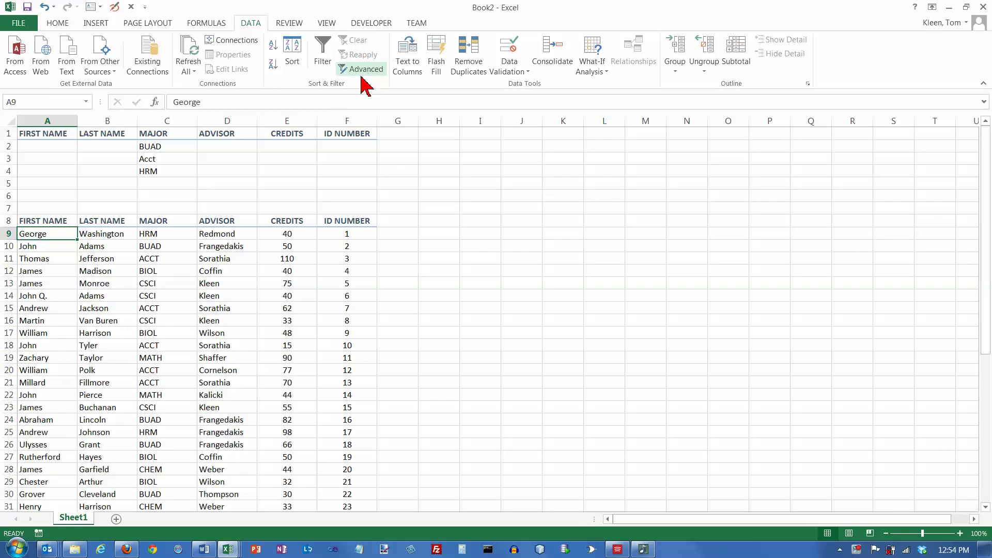
Delete the HRM and Acct entries from the MAJOR criteria in C4 and C3, keeping only BUAD.
{"action": "left_click", "coordinate": [179, 169]}
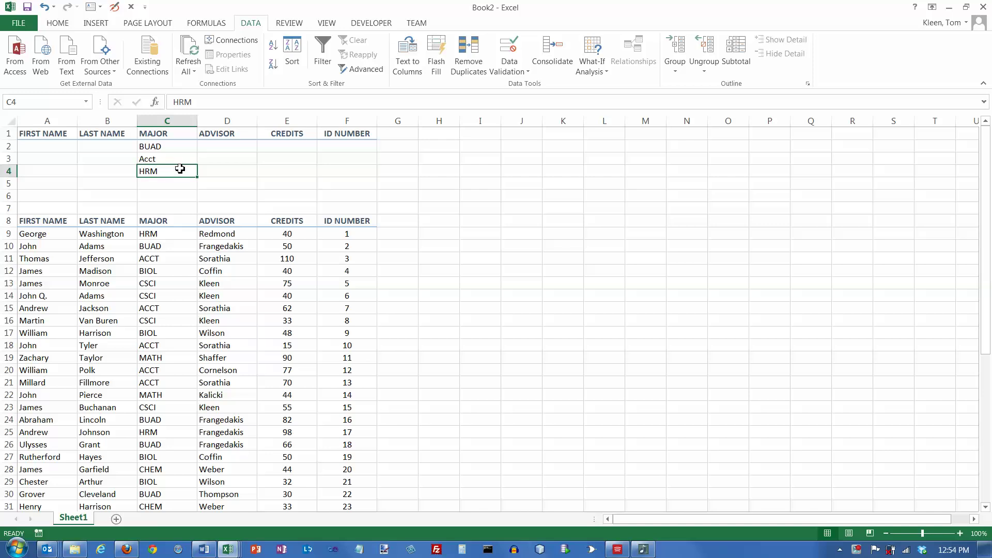
{"action": "key", "text": "Delete"}
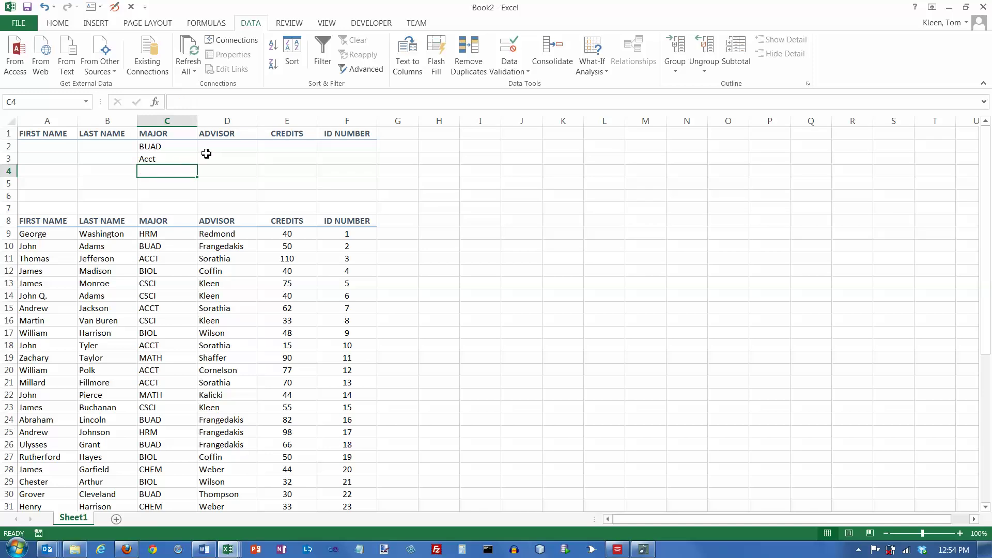
{"action": "left_click", "coordinate": [164, 161]}
{"action": "key", "text": "Delete"}
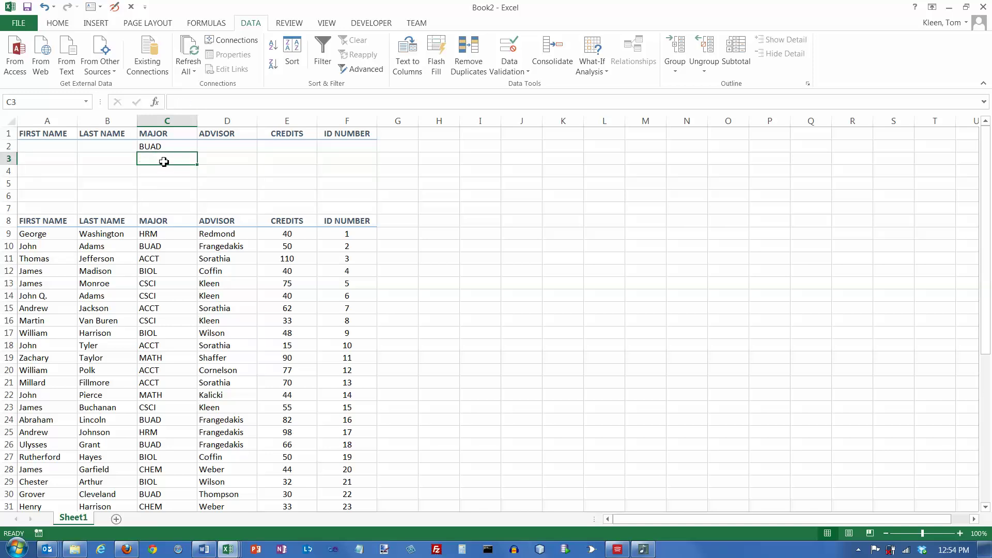
Enter >=90 as the CREDITS criterion in E2, on the same row as BUAD.
{"action": "left_click", "coordinate": [305, 146]}
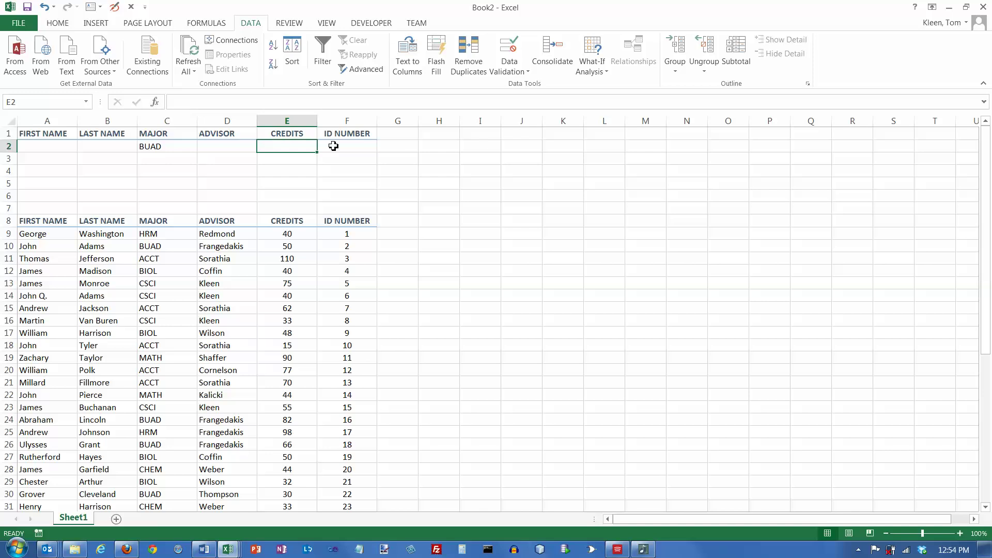
{"action": "type", "text": ">=90"}
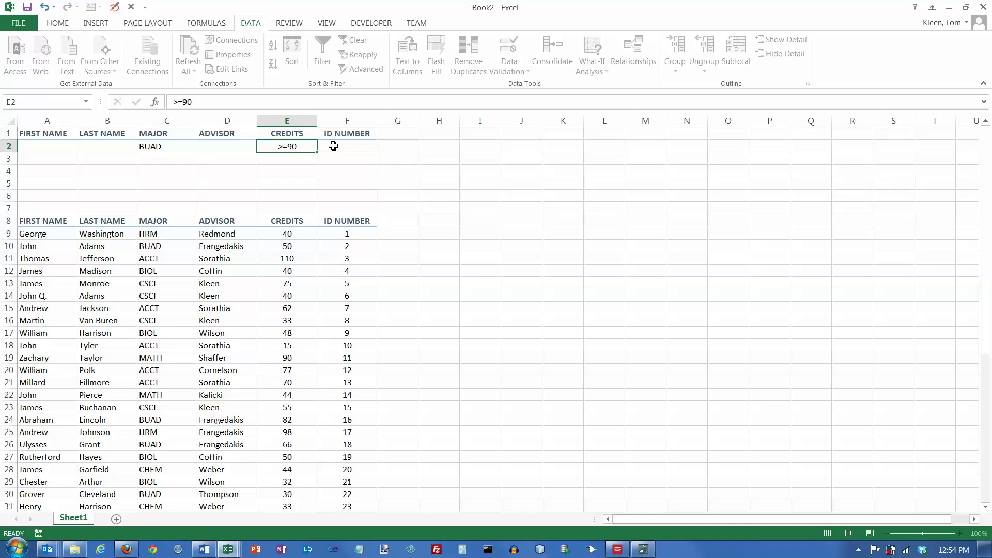
{"action": "key", "text": "Return"}
{"action": "left_click_drag", "start_coordinate": [49, 145], "coordinate": [357, 149]}
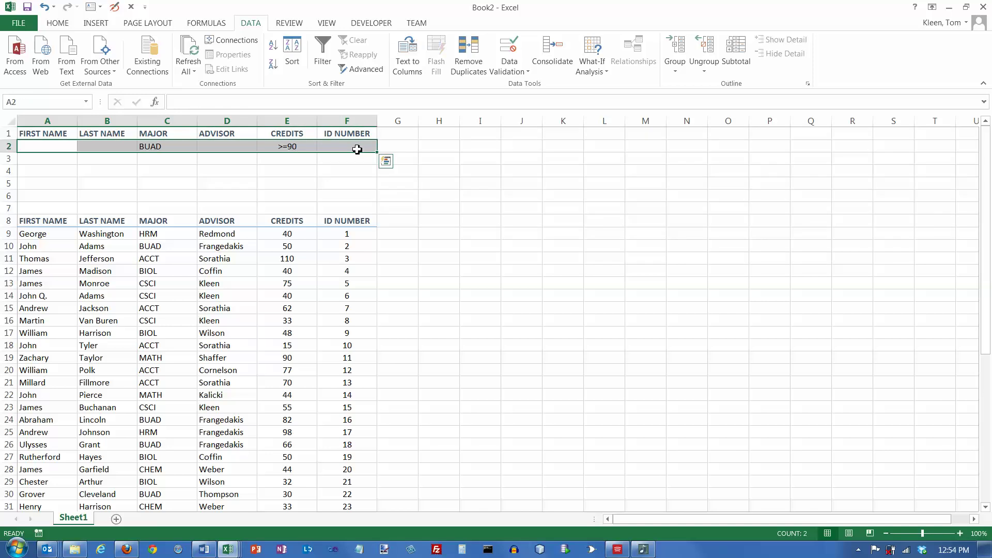
{"action": "left_click", "coordinate": [233, 147]}
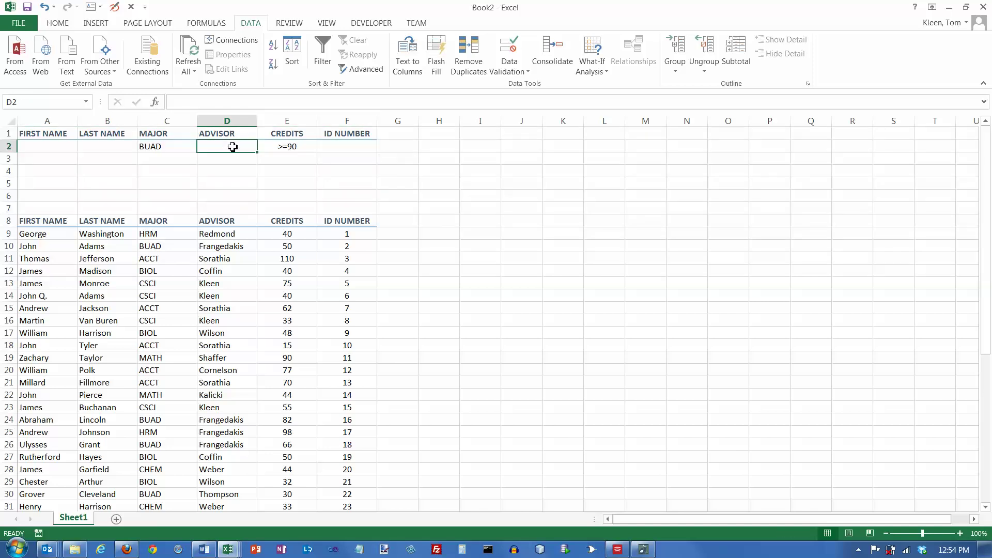
{"action": "left_click", "coordinate": [162, 149]}
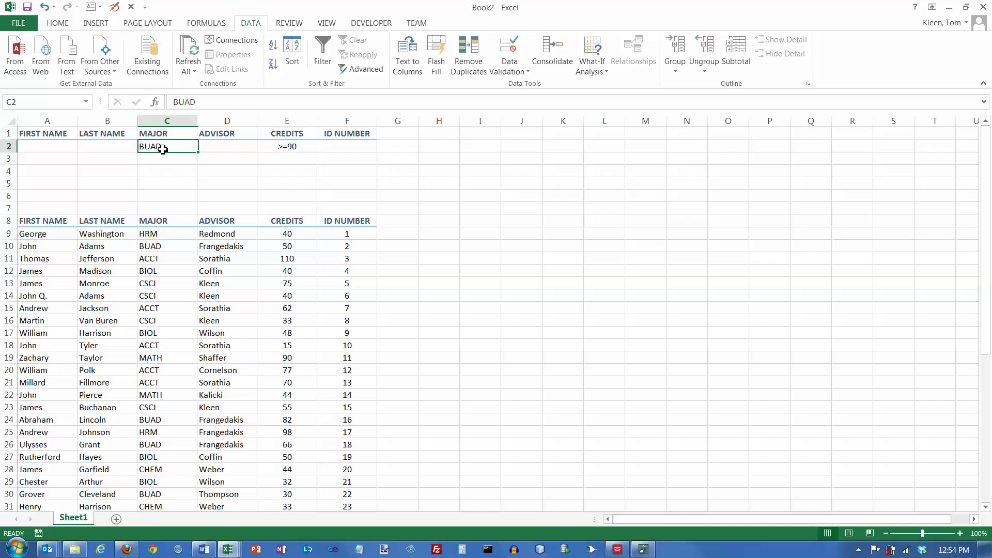
{"action": "left_click", "coordinate": [288, 148]}
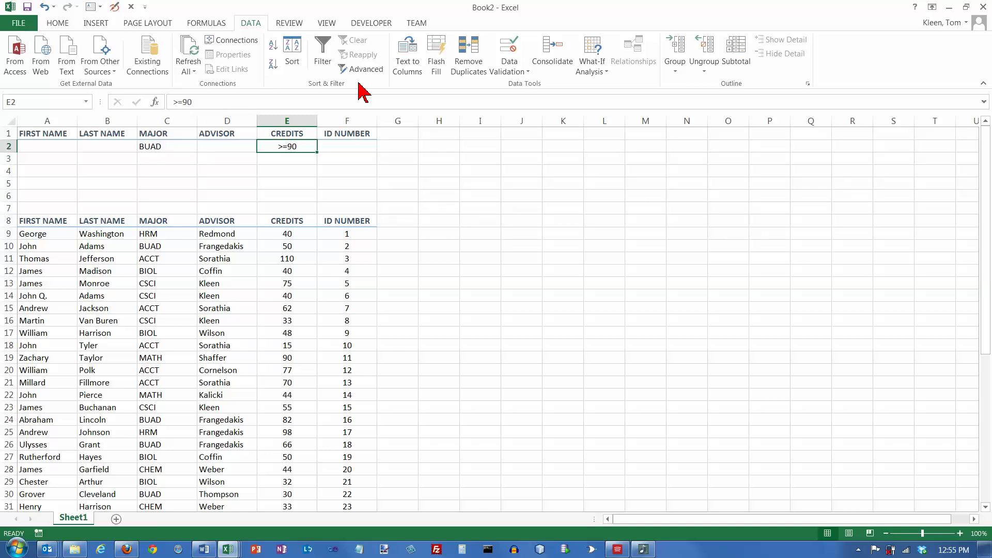
Apply an in-place Advanced Filter to the student list using criteria range C1:E2.
{"action": "left_click", "coordinate": [39, 237]}
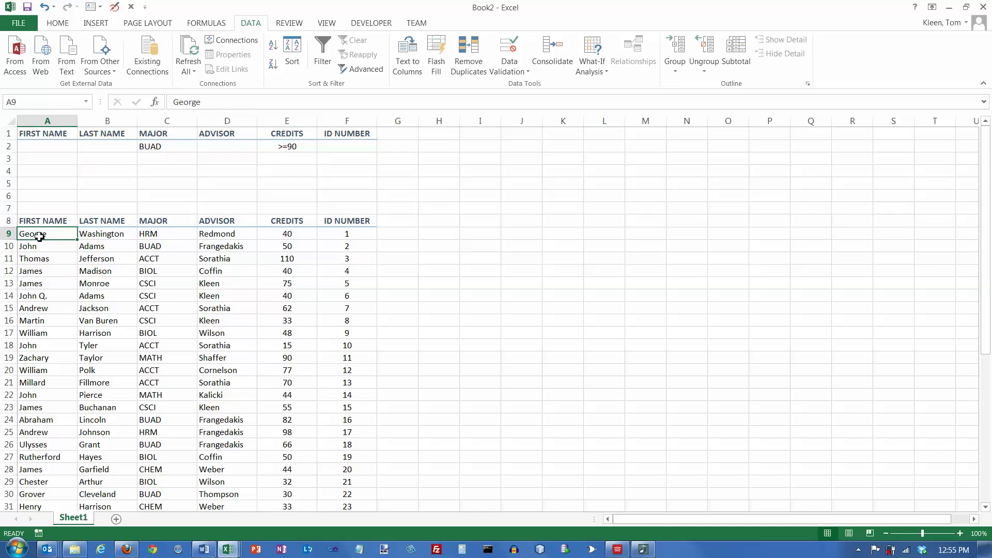
{"action": "left_click", "coordinate": [370, 73]}
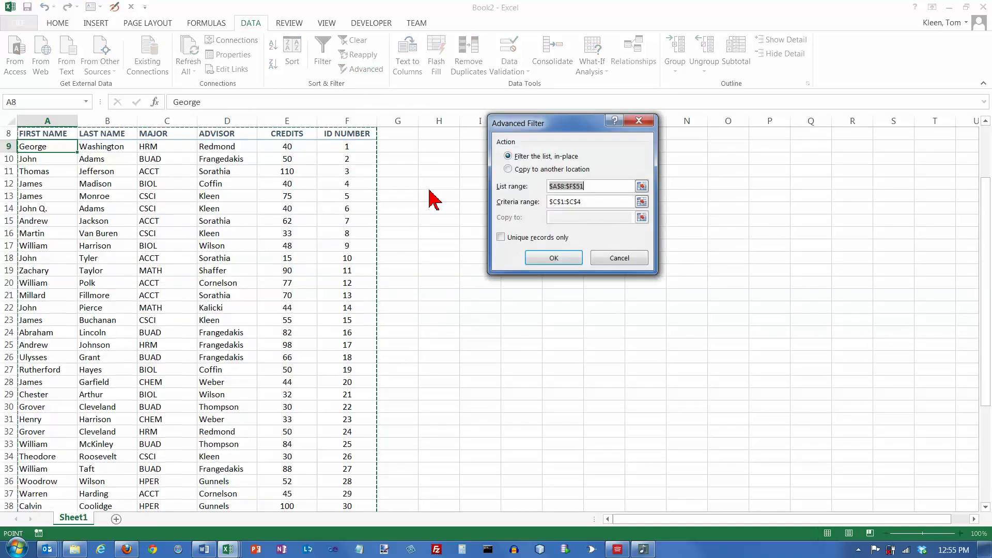
{"action": "left_click", "coordinate": [641, 201]}
{"action": "left_click", "coordinate": [171, 134]}
{"action": "left_click_drag", "start_coordinate": [171, 134], "coordinate": [276, 150]}
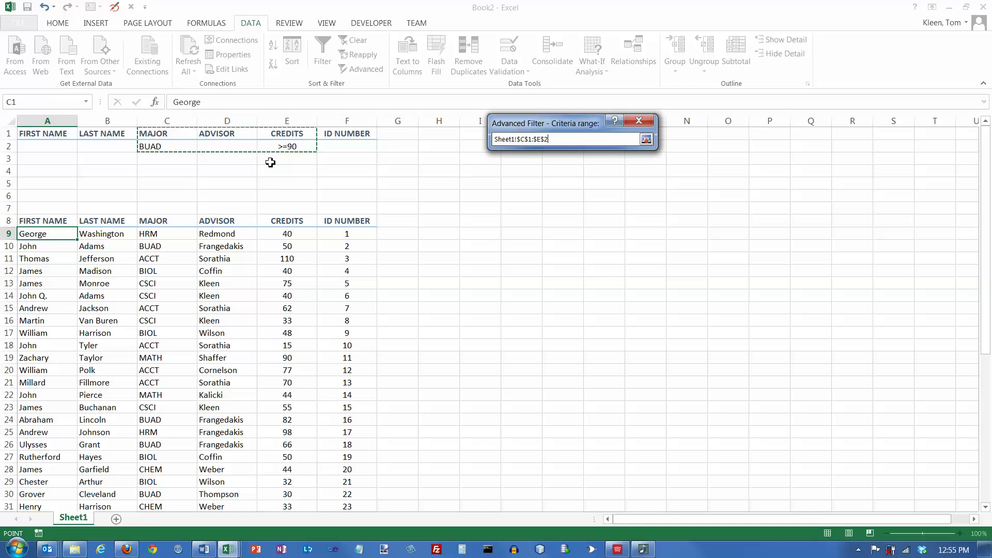
{"action": "left_click", "coordinate": [646, 139]}
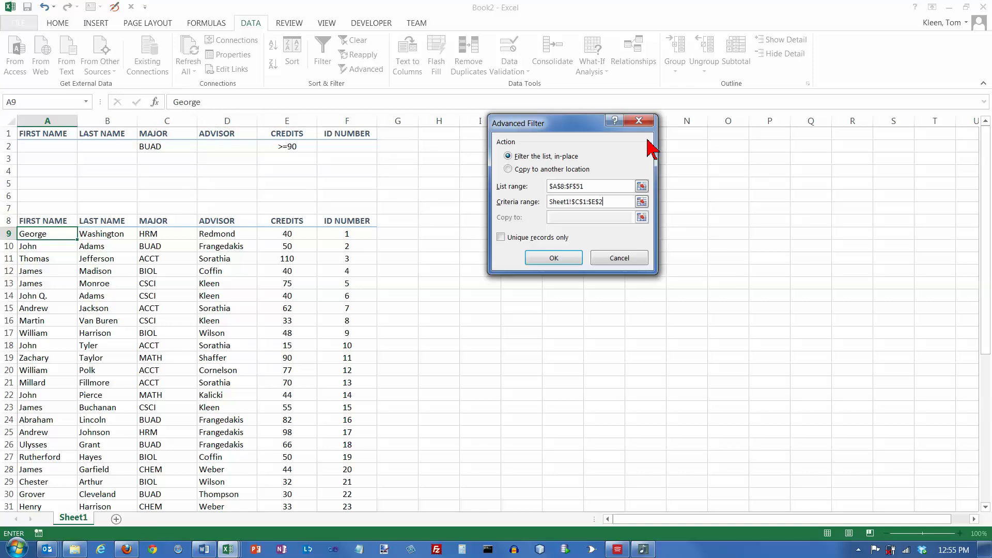
{"action": "left_click", "coordinate": [554, 258]}
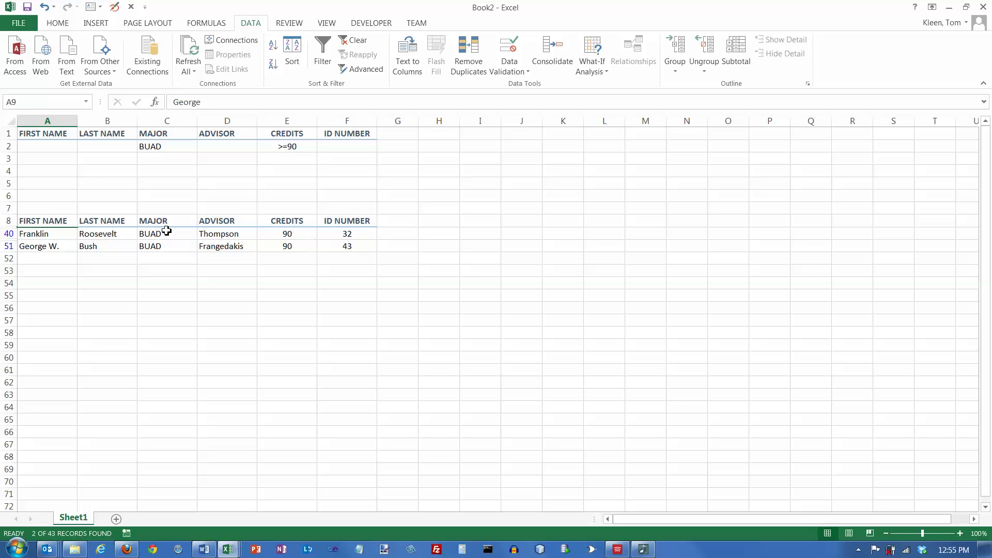
Compare the major and credits of each filtered record with the criteria in C2 and E2.
{"action": "left_click", "coordinate": [159, 146]}
{"action": "left_click", "coordinate": [160, 236]}
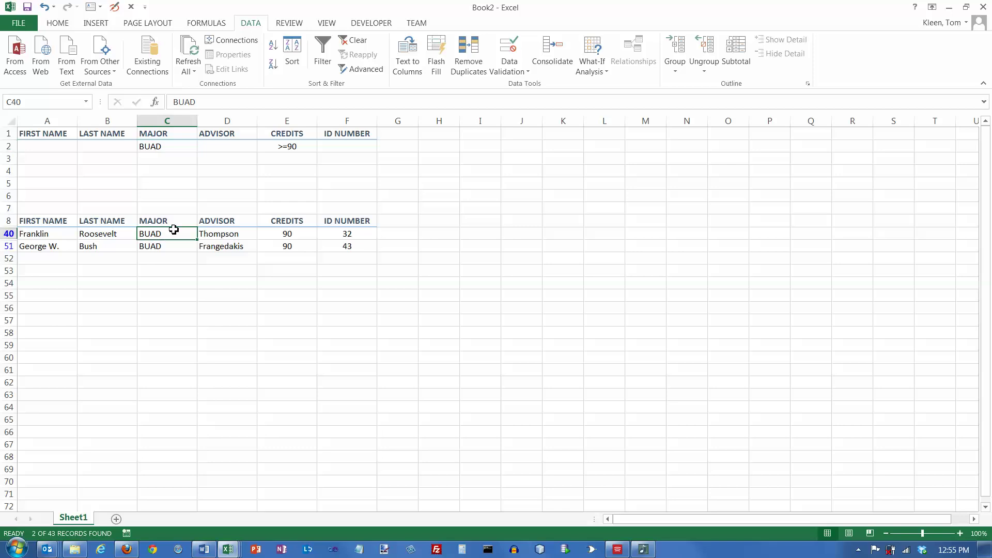
{"action": "left_click", "coordinate": [279, 143]}
{"action": "left_click", "coordinate": [281, 233]}
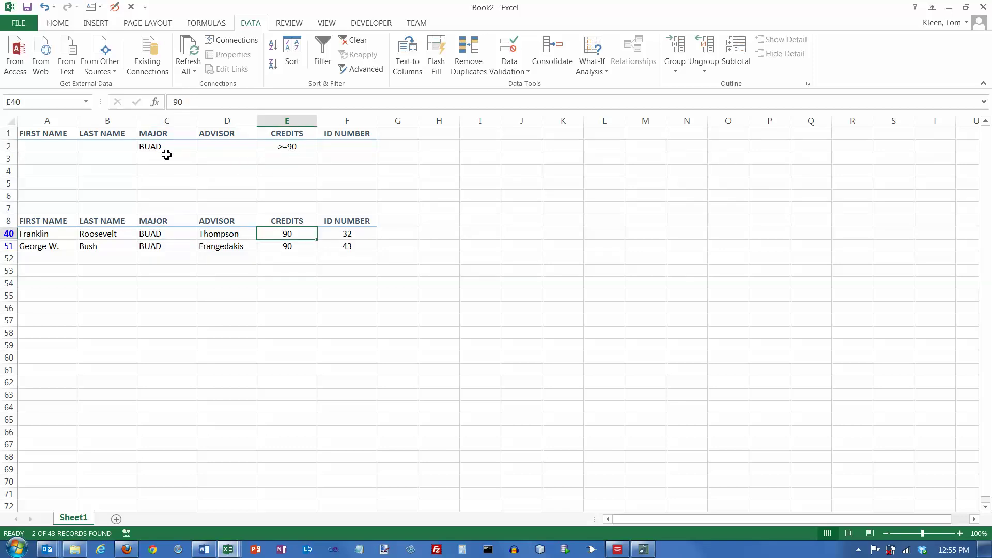
{"action": "left_click", "coordinate": [163, 146]}
{"action": "left_click", "coordinate": [164, 246]}
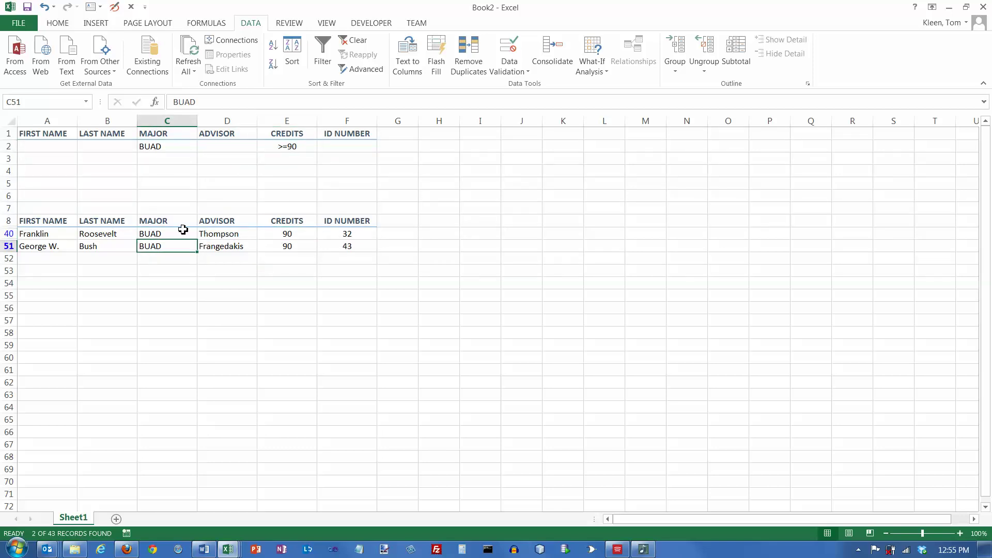
{"action": "left_click", "coordinate": [287, 146]}
{"action": "left_click", "coordinate": [288, 245]}
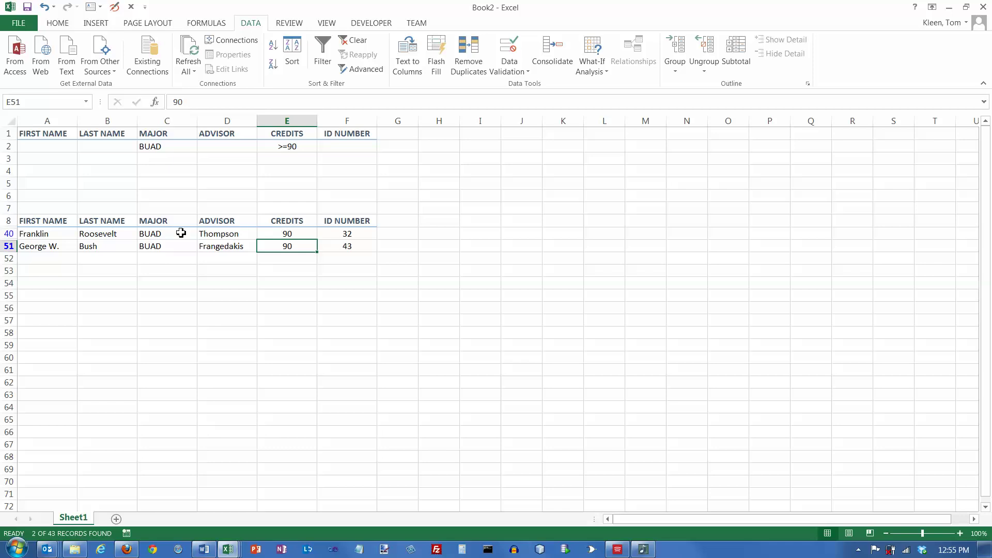
Clear the filter and add a second criteria row with ACCT in C3 and >=30 AND <60 in E3.
{"action": "left_click", "coordinate": [161, 160]}
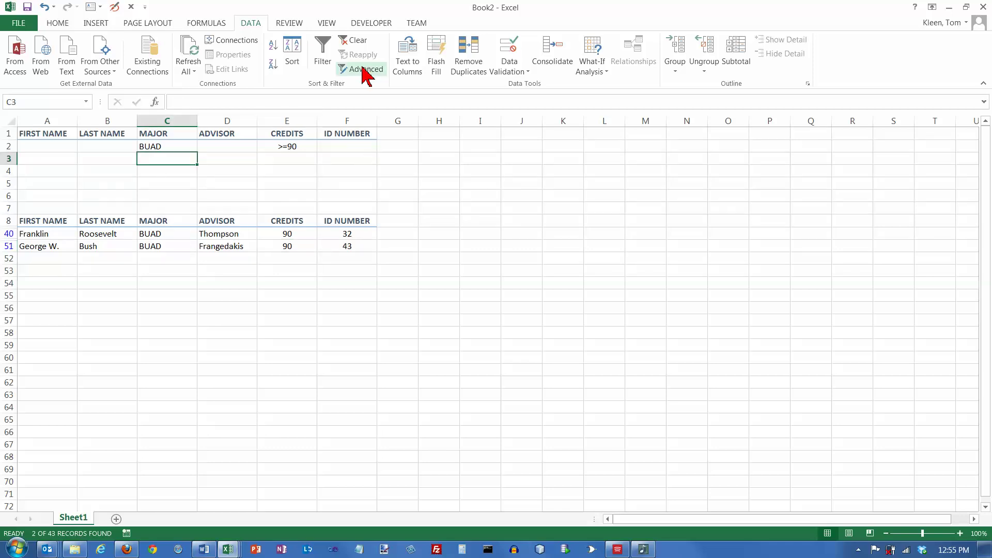
{"action": "left_click", "coordinate": [356, 42]}
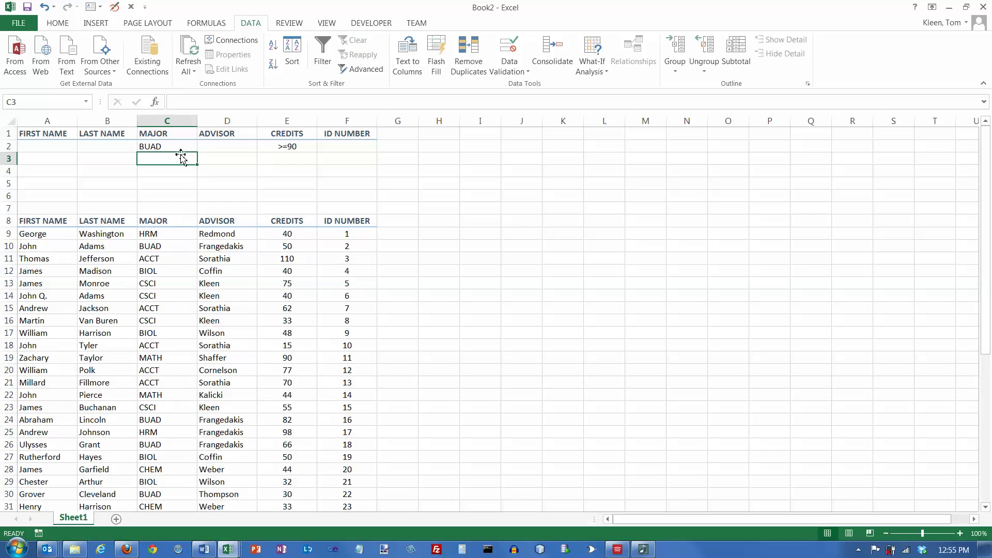
{"action": "type", "text": "ACCT"}
{"action": "key", "text": "Tab"}
{"action": "key", "text": "Tab"}
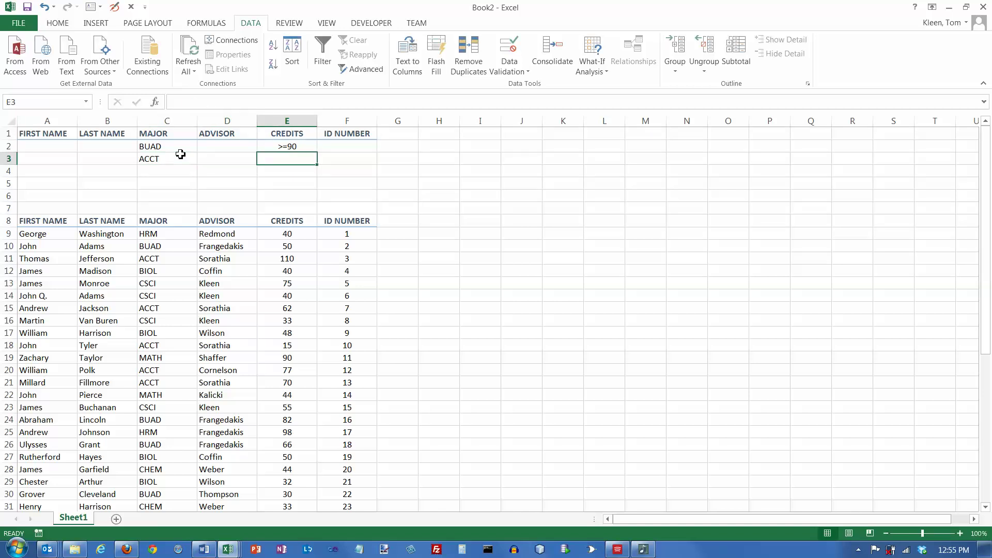
{"action": "type", "text": ">=30"}
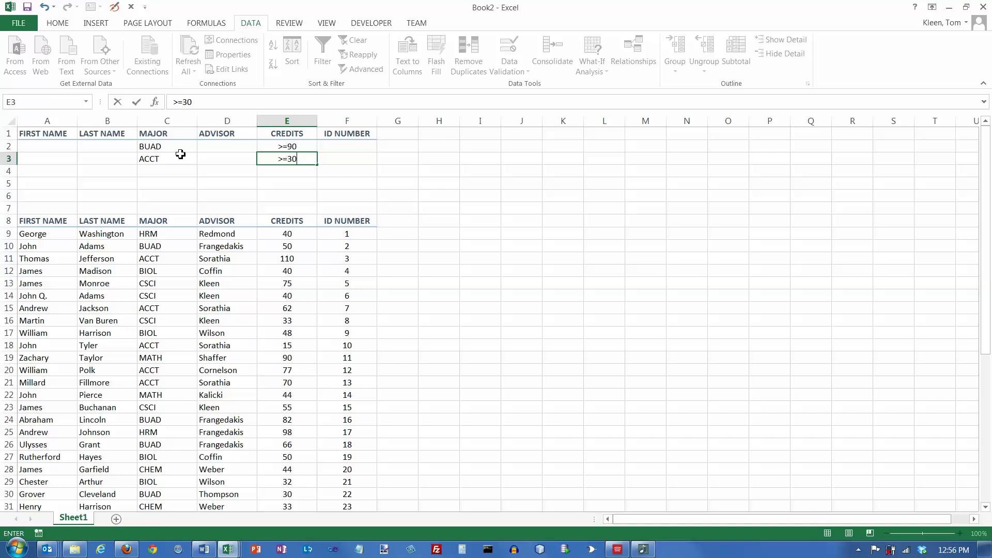
{"action": "type", "text": " AND <60"}
{"action": "key", "text": "Return"}
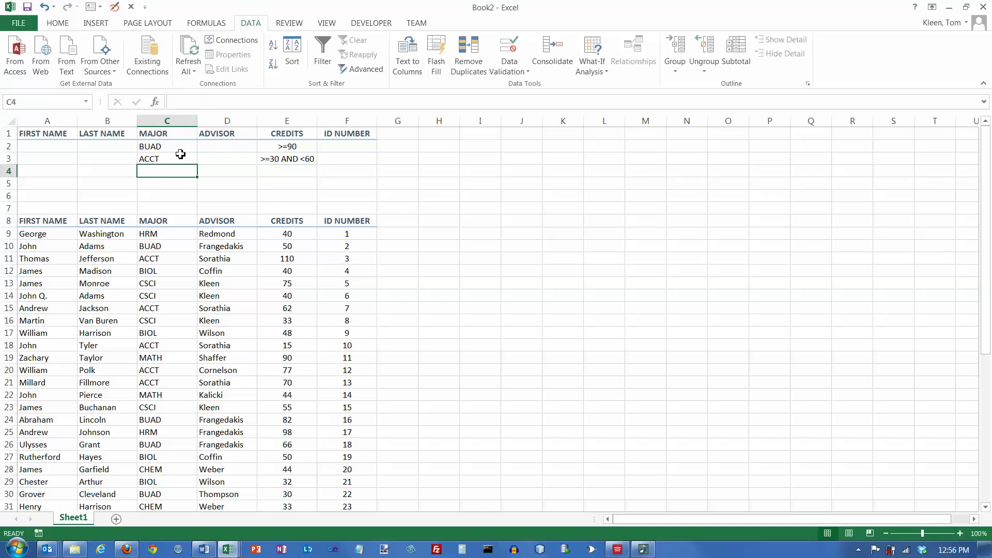
Shorten the CREDITS criterion in E3 to >=30.
{"action": "left_click", "coordinate": [287, 160]}
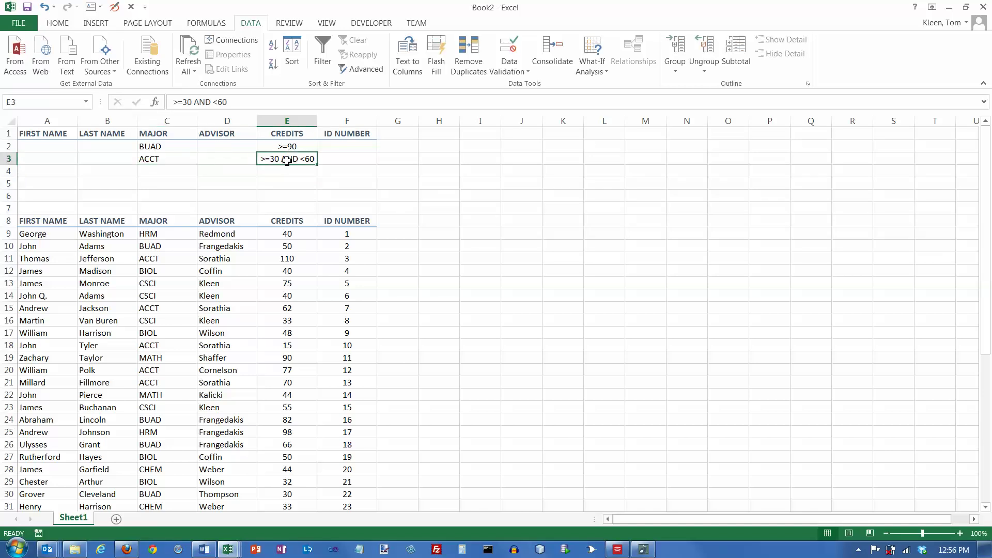
{"action": "left_click_drag", "start_coordinate": [194, 104], "coordinate": [301, 105]}
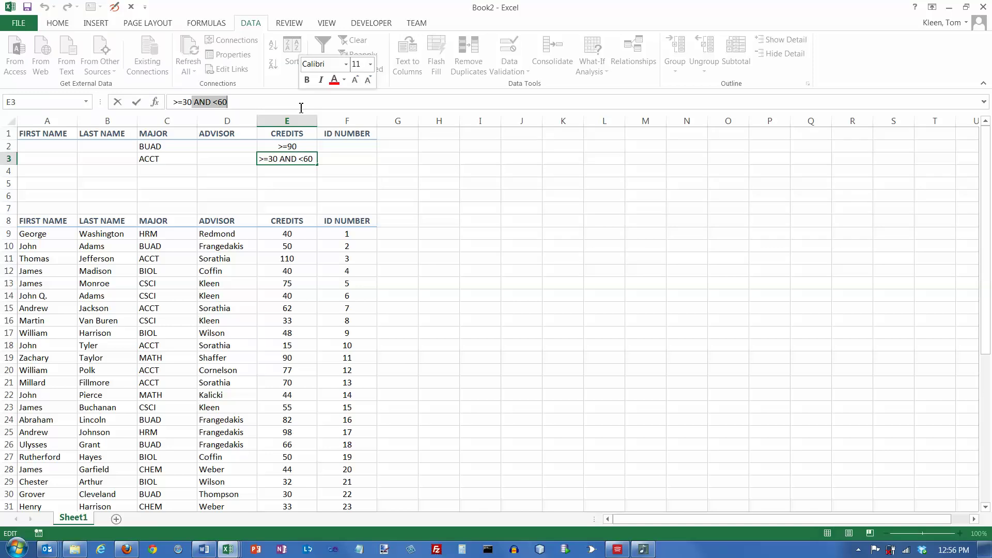
{"action": "key", "text": "Delete"}
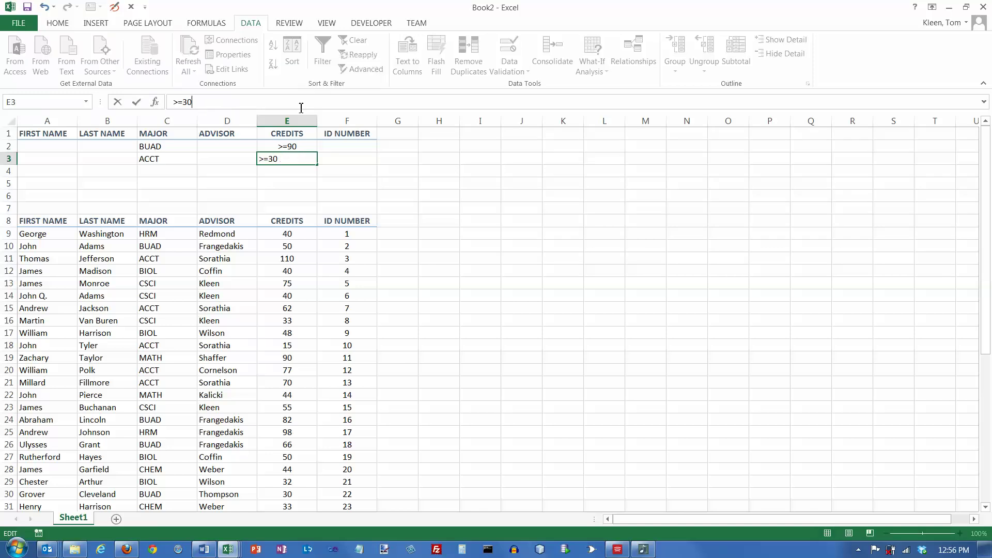
{"action": "key", "text": "Return"}
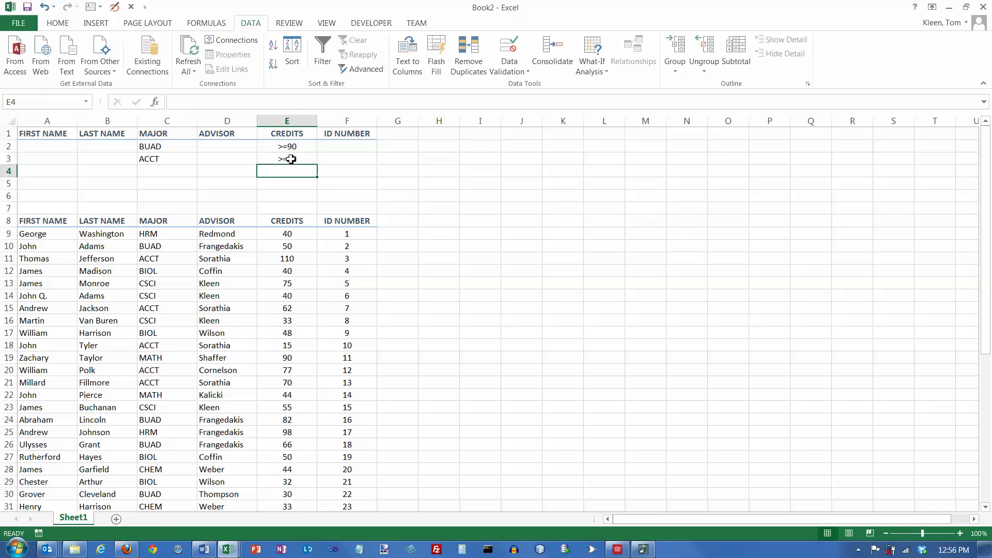
Copy the CREDITS heading from E1 into G1 as a second credits criteria column.
{"action": "left_click", "coordinate": [290, 135]}
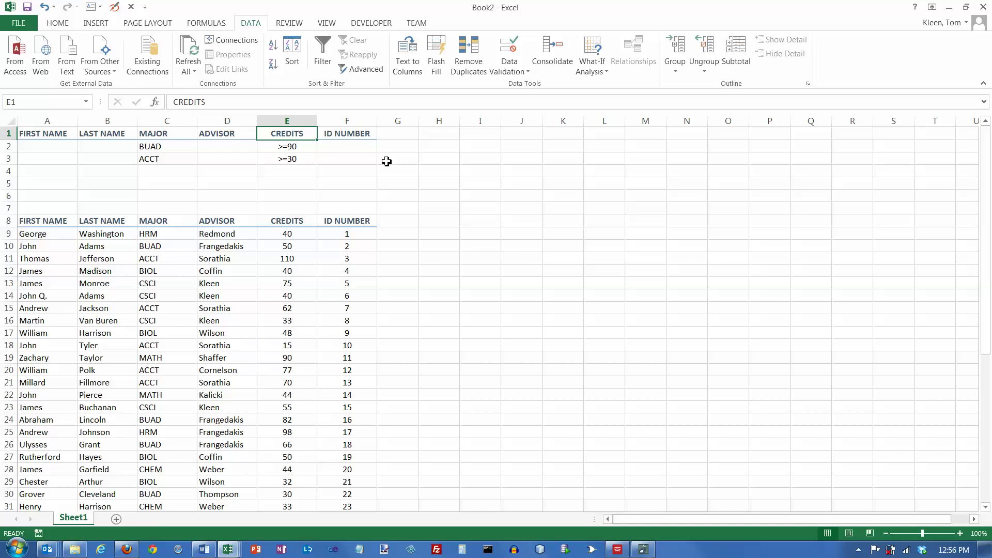
{"action": "left_click", "coordinate": [58, 24]}
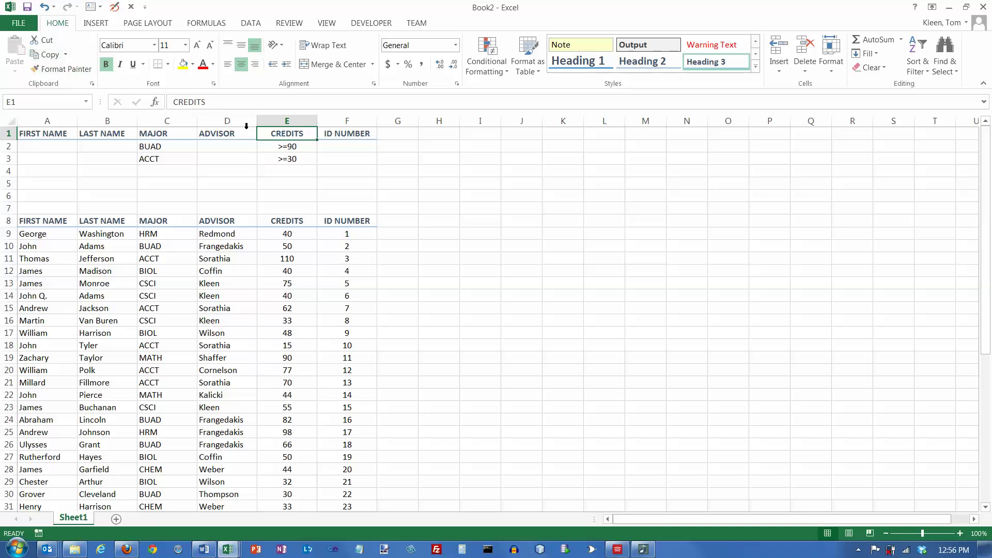
{"action": "left_click", "coordinate": [279, 148]}
{"action": "left_click", "coordinate": [285, 136]}
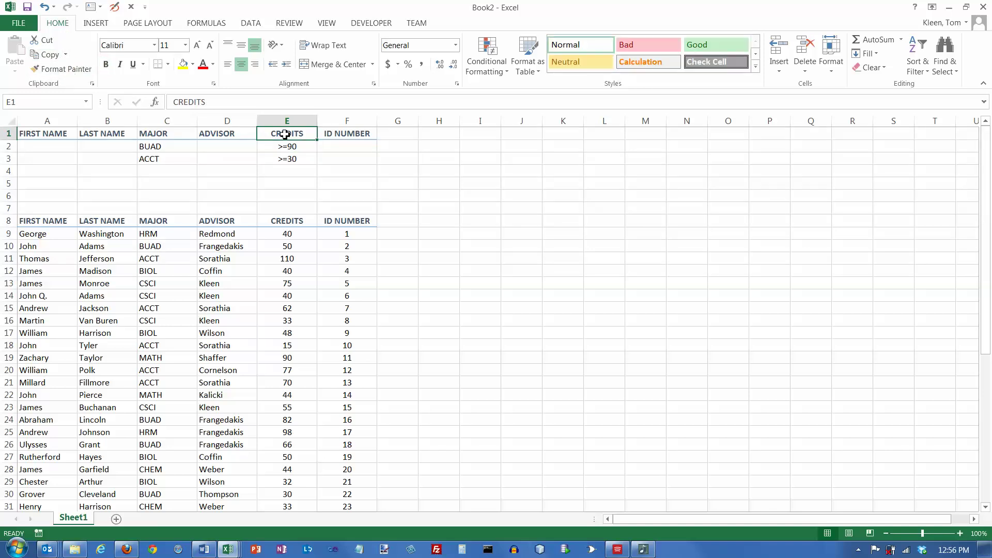
{"action": "right_click", "coordinate": [284, 136]}
{"action": "left_click", "coordinate": [312, 158]}
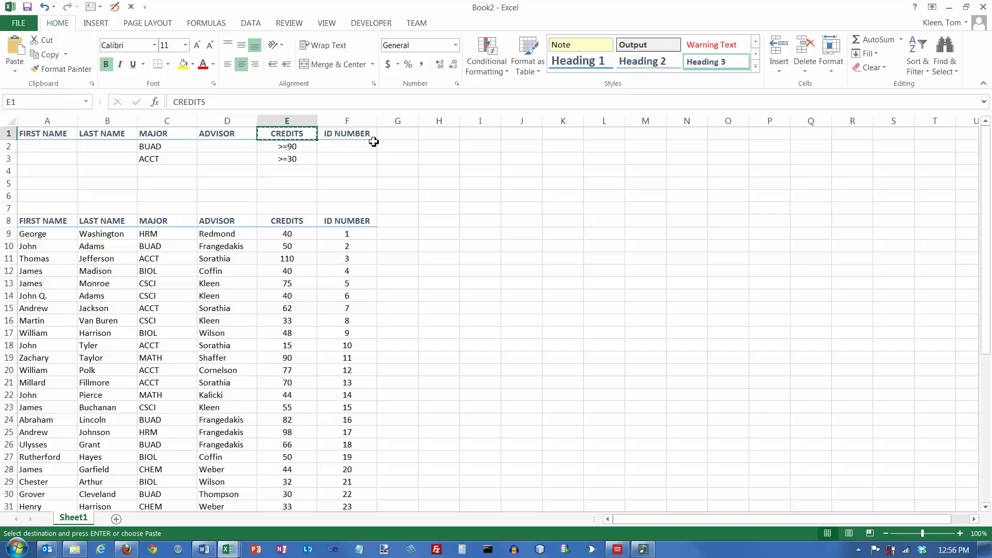
{"action": "left_click", "coordinate": [401, 136]}
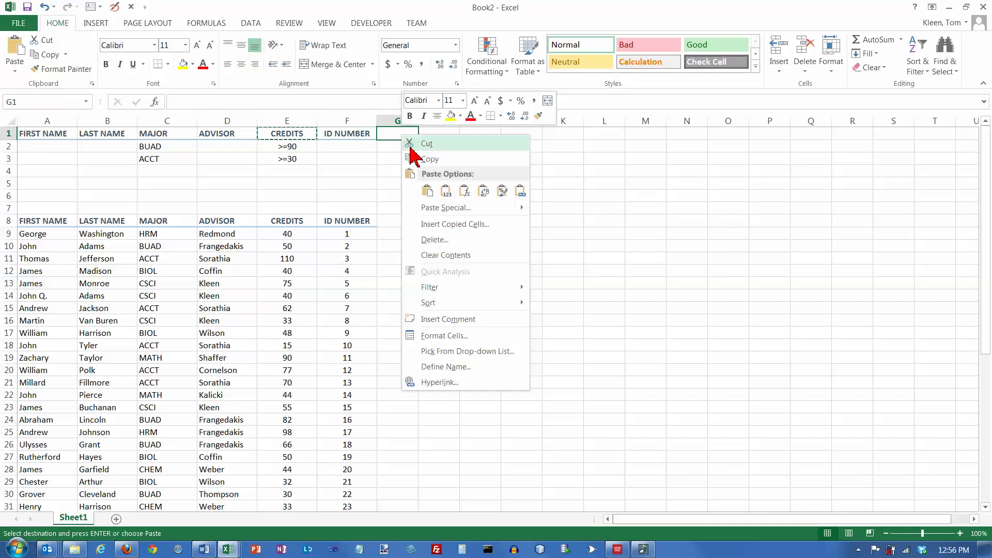
{"action": "left_click", "coordinate": [427, 190]}
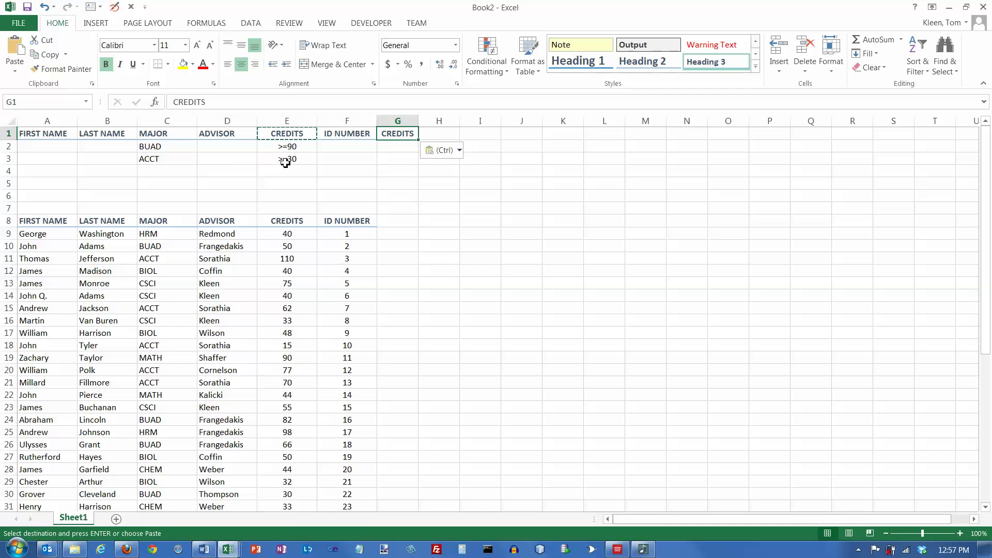
Enter <60 in G3 as the upper credits limit for the ACCT criteria row.
{"action": "left_click", "coordinate": [396, 159]}
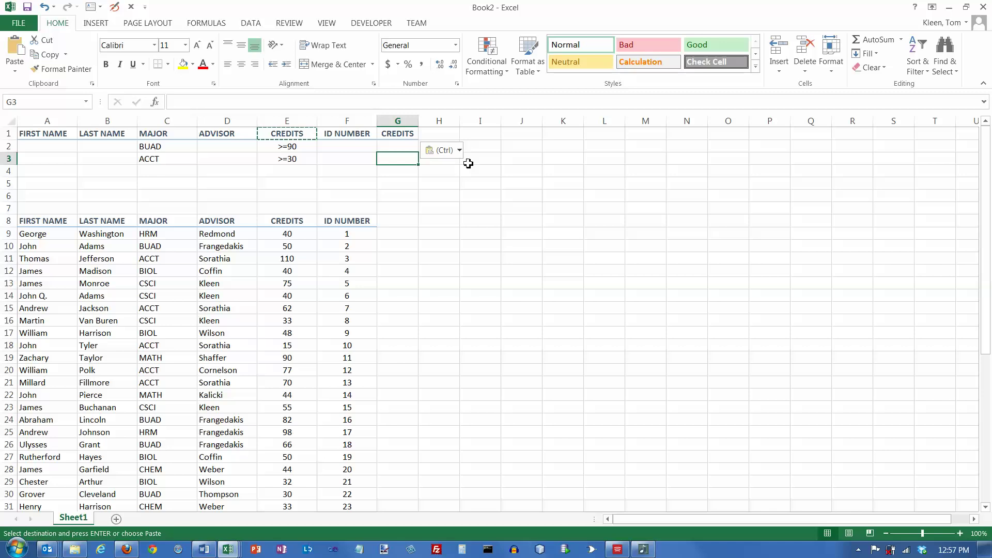
{"action": "type", "text": "<60"}
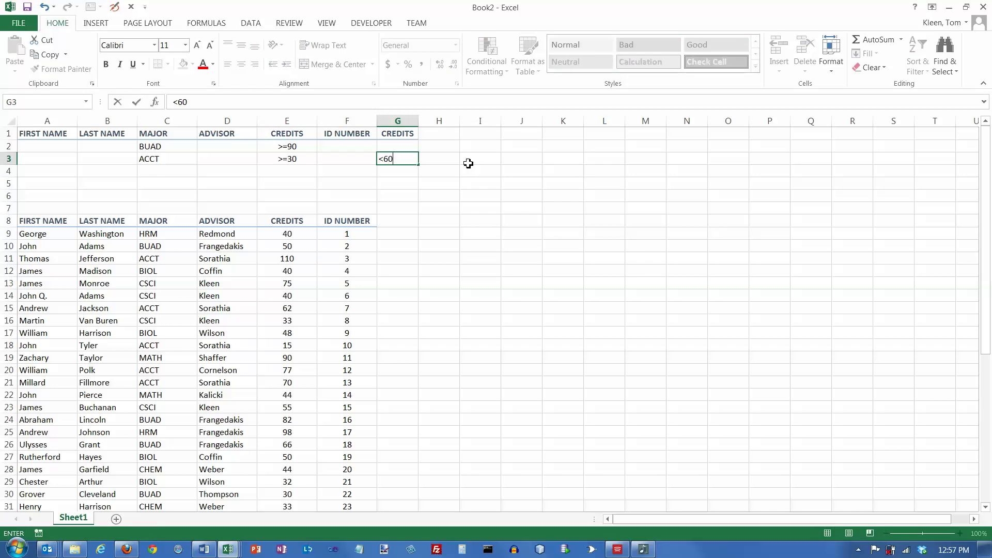
{"action": "key", "text": "Return"}
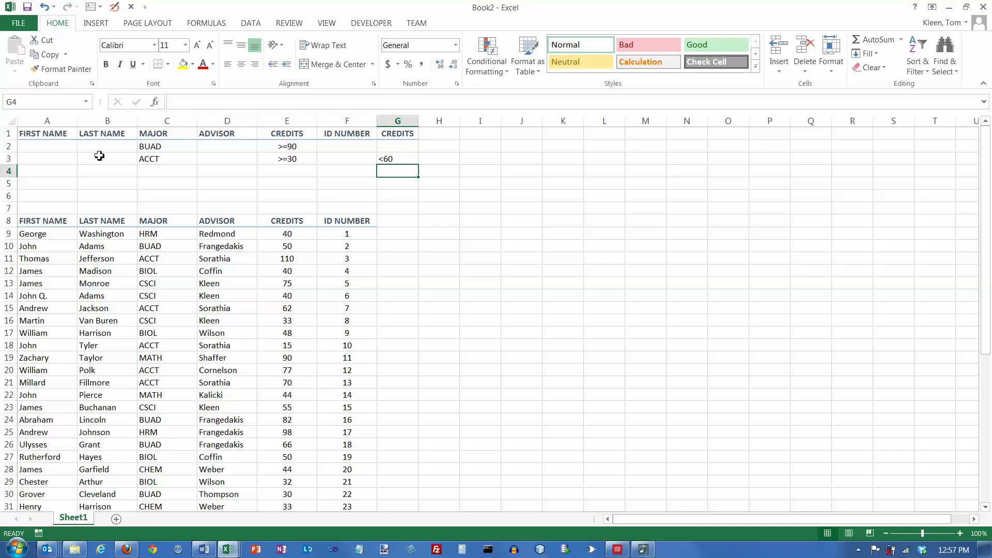
Review the AND conditions within criteria rows 2 and 3 and the OR relation between the two rows.
{"action": "left_click_drag", "start_coordinate": [49, 148], "coordinate": [395, 148]}
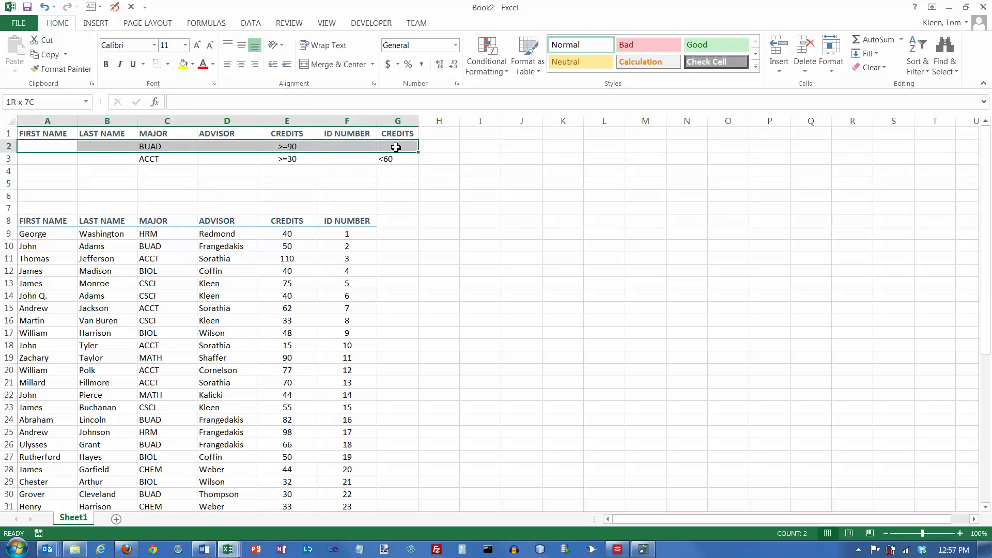
{"action": "left_click_drag", "start_coordinate": [53, 159], "coordinate": [391, 164]}
{"action": "left_click_drag", "start_coordinate": [391, 163], "coordinate": [391, 164]}
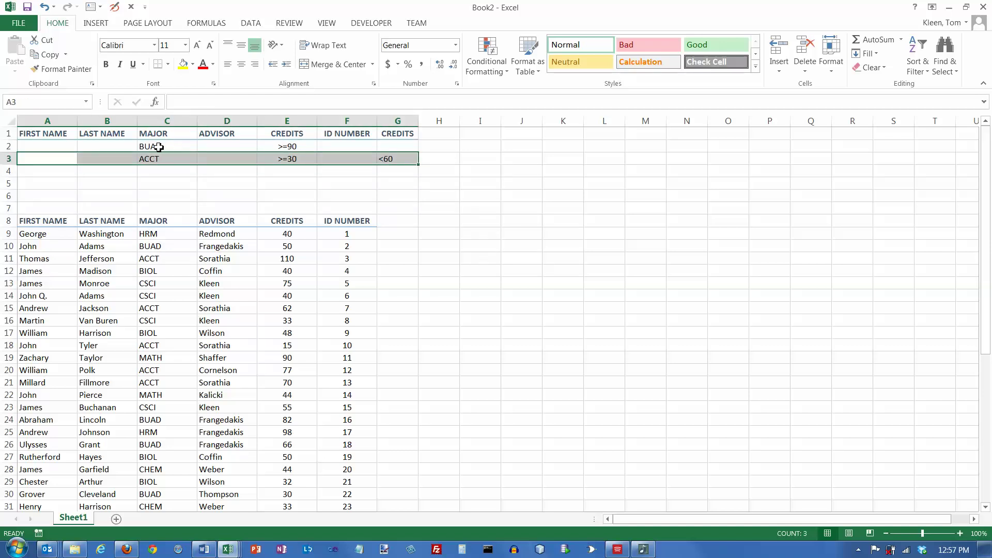
{"action": "left_click_drag", "start_coordinate": [158, 147], "coordinate": [296, 147]}
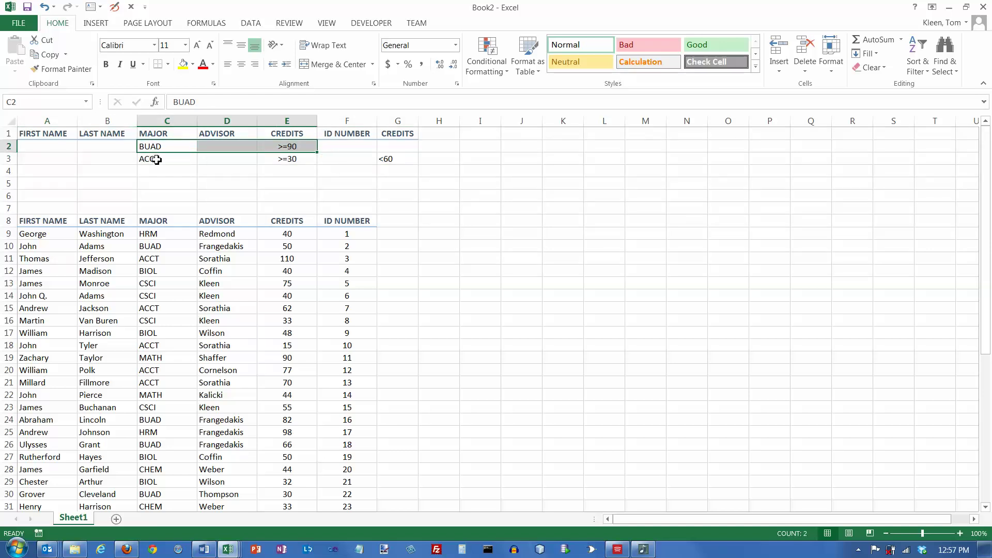
{"action": "left_click_drag", "start_coordinate": [156, 159], "coordinate": [401, 162]}
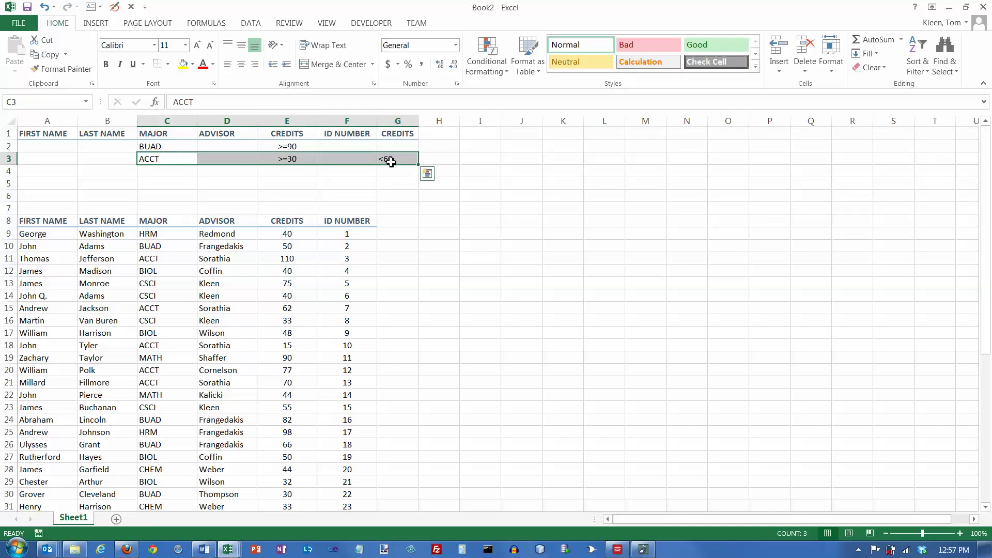
{"action": "left_click", "coordinate": [174, 162]}
{"action": "left_click", "coordinate": [233, 160]}
{"action": "left_click", "coordinate": [175, 162]}
{"action": "left_click", "coordinate": [287, 161]}
{"action": "left_click", "coordinate": [343, 160]}
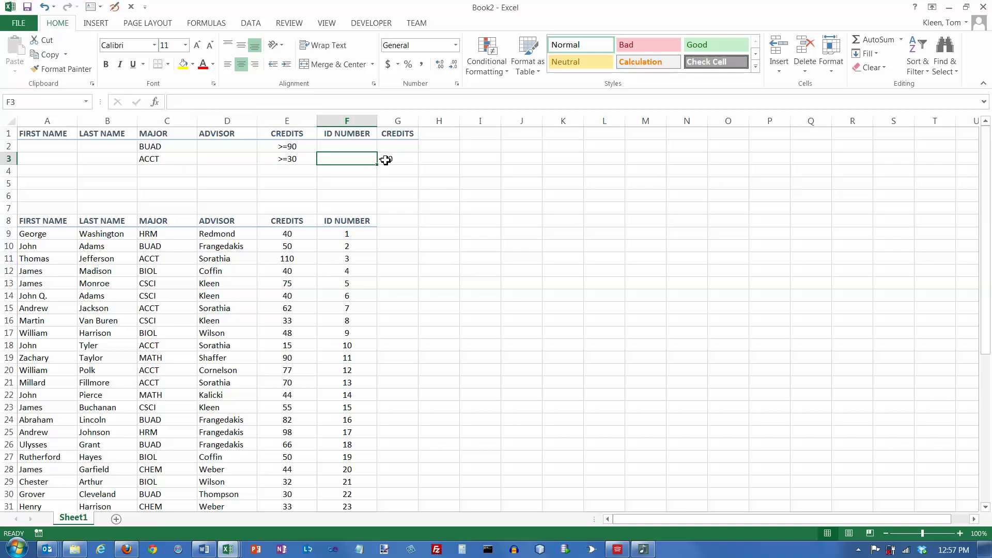
Apply an in-place Advanced Filter to the student list using criteria range C1:G3, and review the BUAD and ACCT records.
{"action": "left_click", "coordinate": [49, 234]}
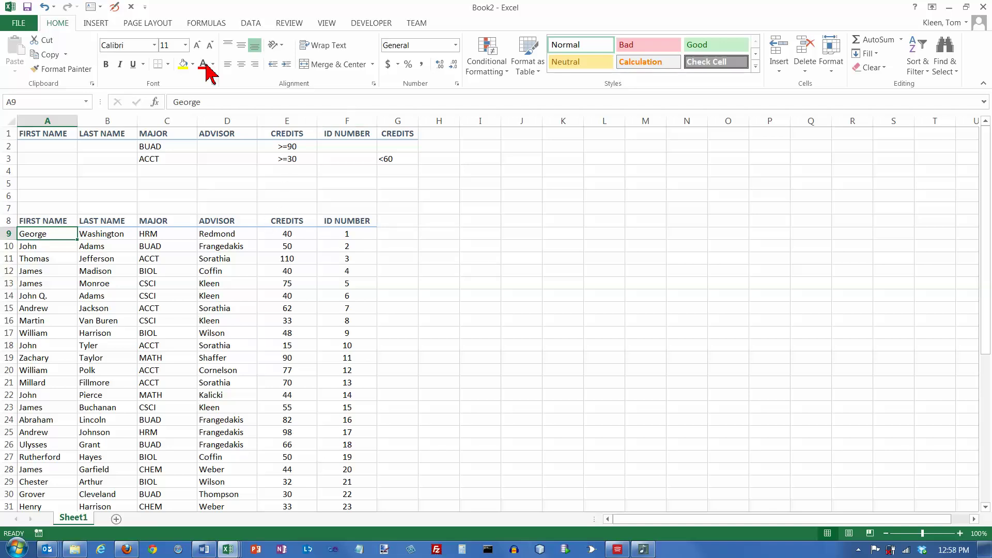
{"action": "left_click", "coordinate": [250, 24]}
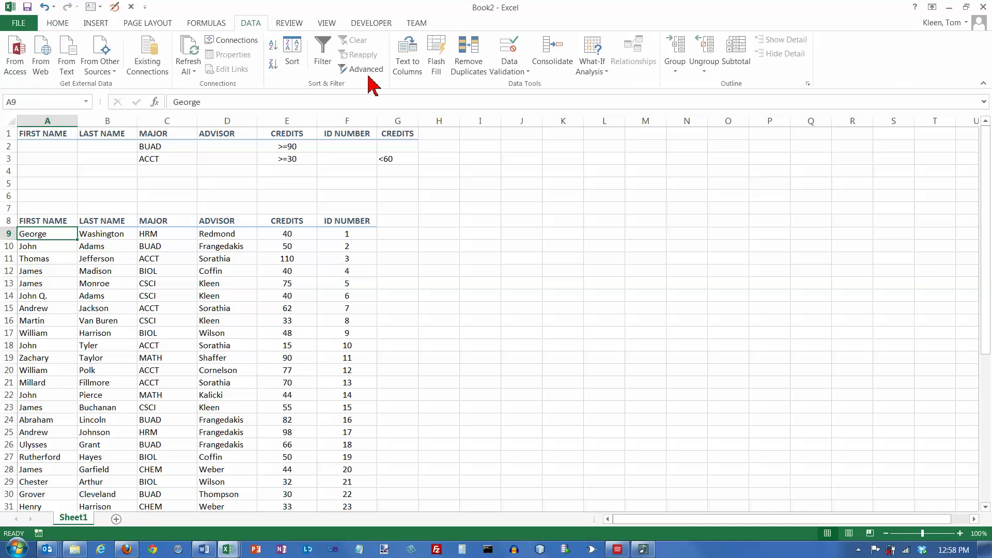
{"action": "left_click", "coordinate": [370, 71]}
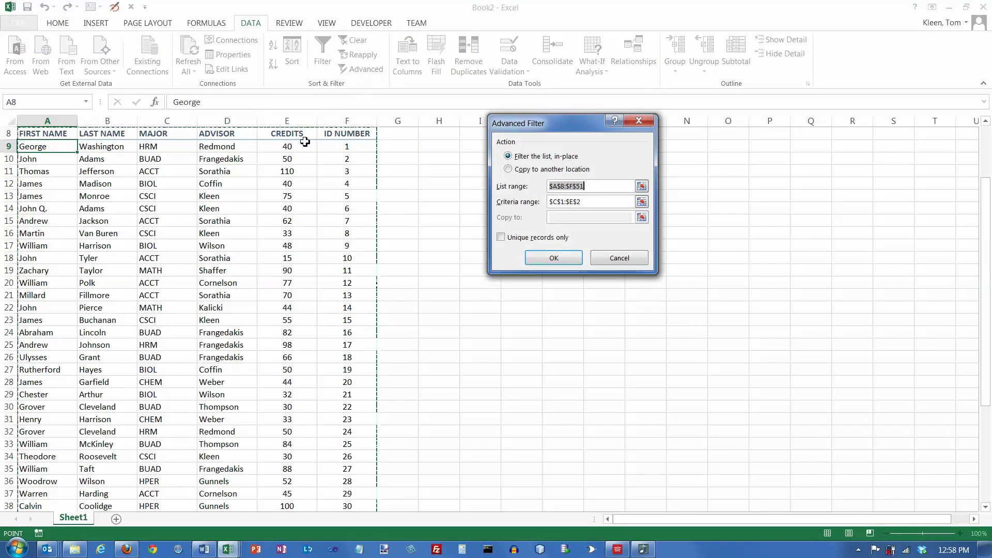
{"action": "scroll", "coordinate": [304, 145], "scroll_direction": "up", "scroll_amount": 3}
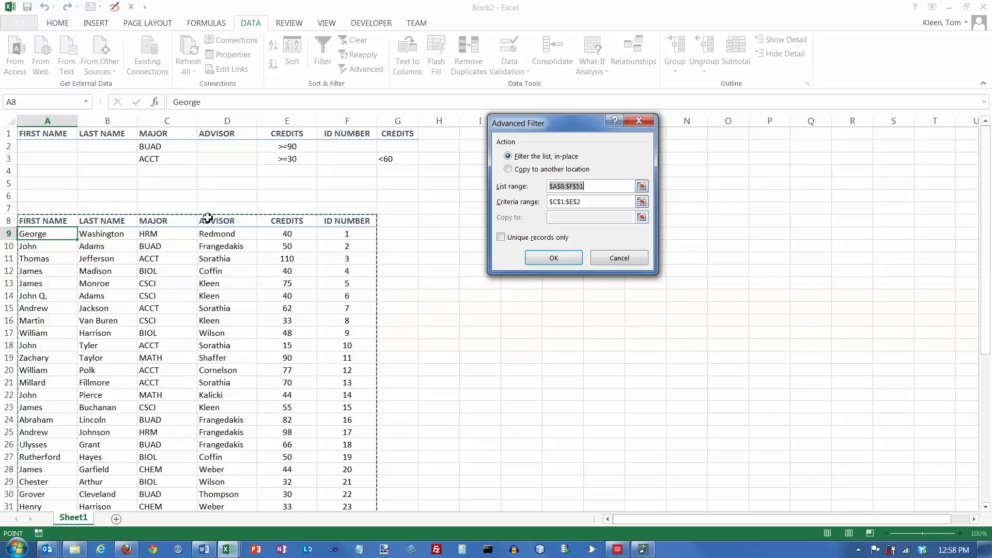
{"action": "left_click", "coordinate": [592, 202]}
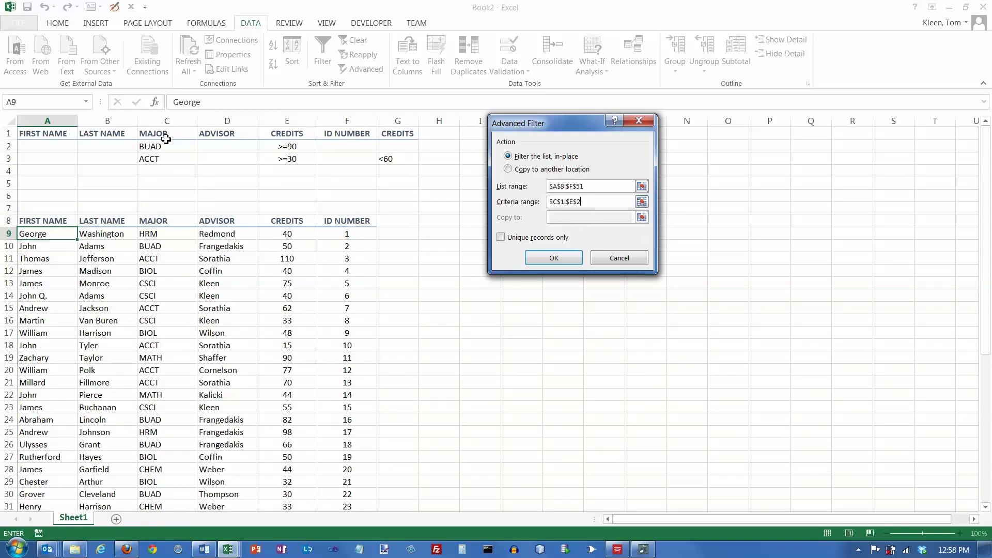
{"action": "left_click_drag", "start_coordinate": [166, 135], "coordinate": [386, 162]}
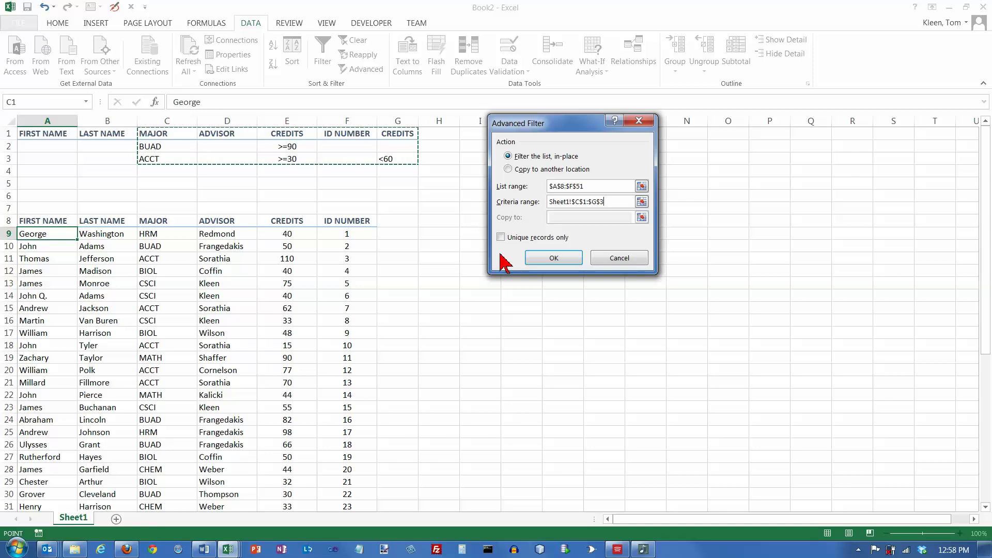
{"action": "left_click", "coordinate": [553, 258]}
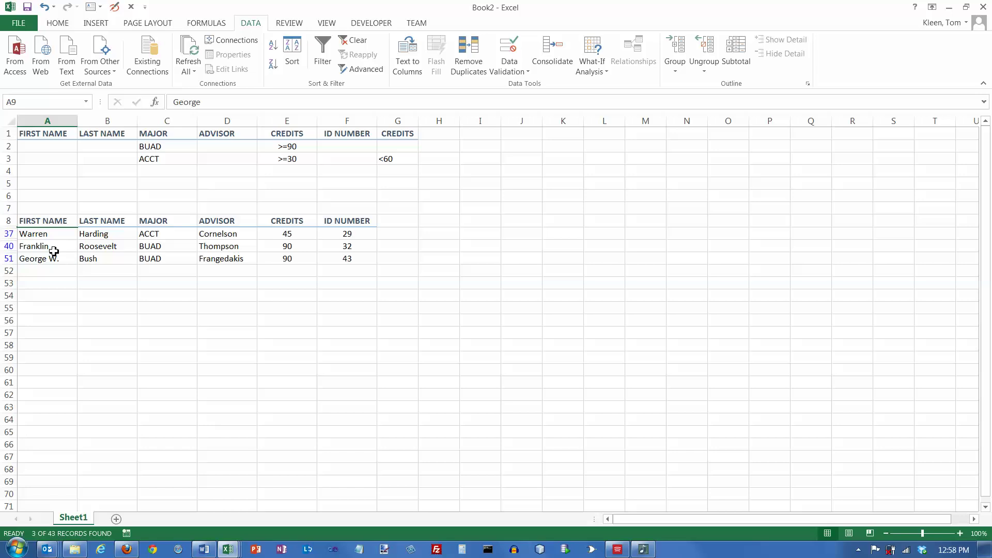
{"action": "left_click_drag", "start_coordinate": [49, 247], "coordinate": [288, 259]}
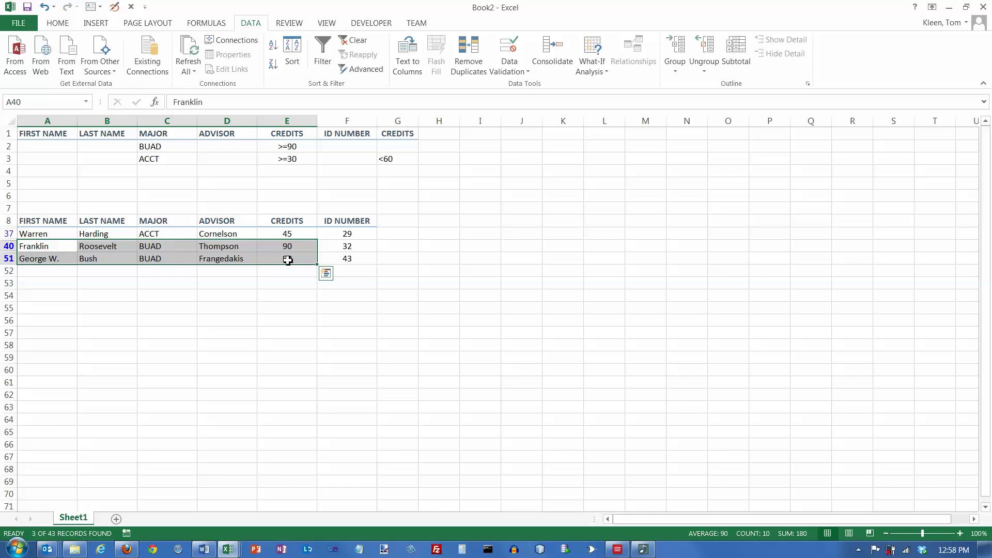
{"action": "left_click_drag", "start_coordinate": [39, 234], "coordinate": [288, 233]}
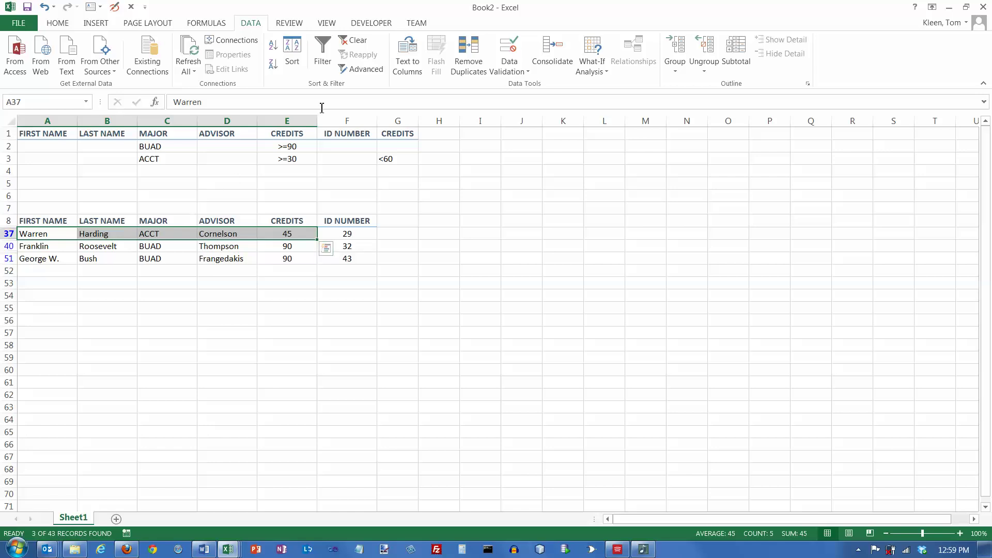
Clear the filter and begin a third criteria row with BUAD in C4.
{"action": "left_click", "coordinate": [355, 40]}
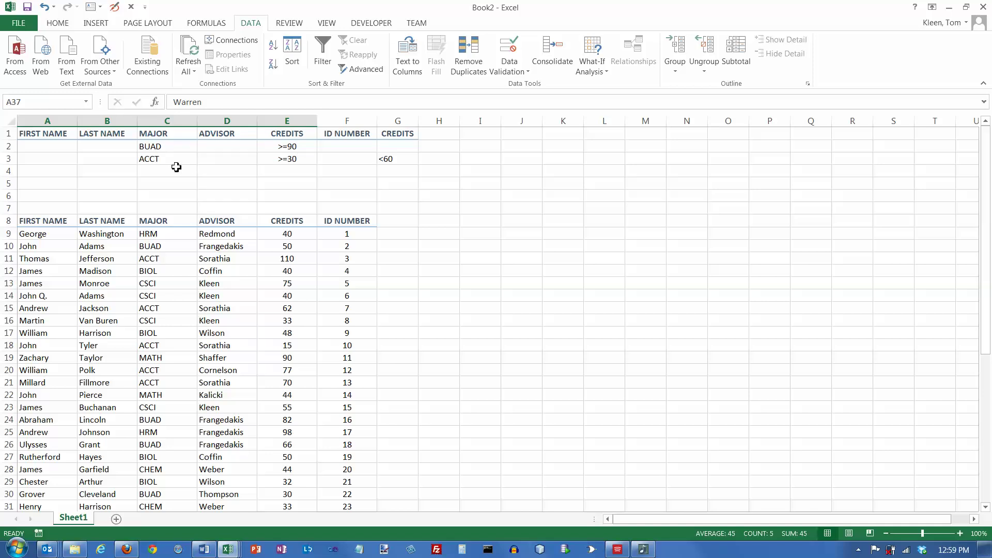
{"action": "left_click", "coordinate": [156, 172]}
{"action": "type", "text": "BUAD"}
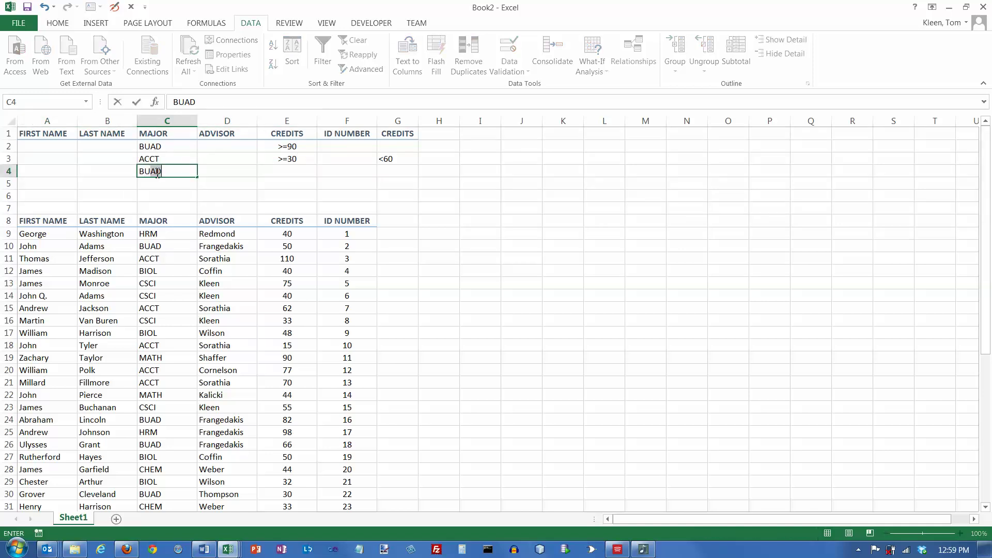
{"action": "key", "text": "Tab"}
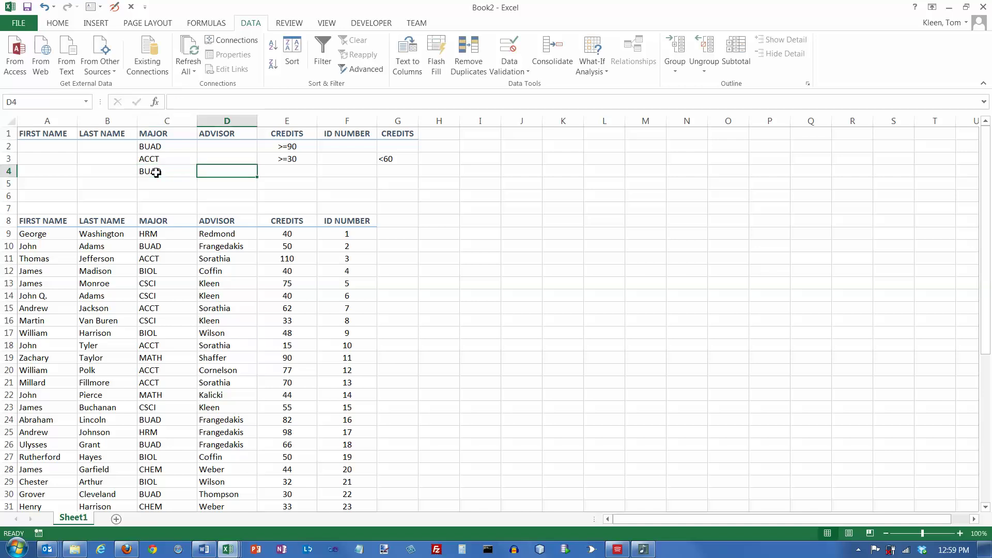
Copy the >=30 and <60 credits criteria from E3:G3 into E4:G4.
{"action": "left_click_drag", "start_coordinate": [288, 158], "coordinate": [383, 158]}
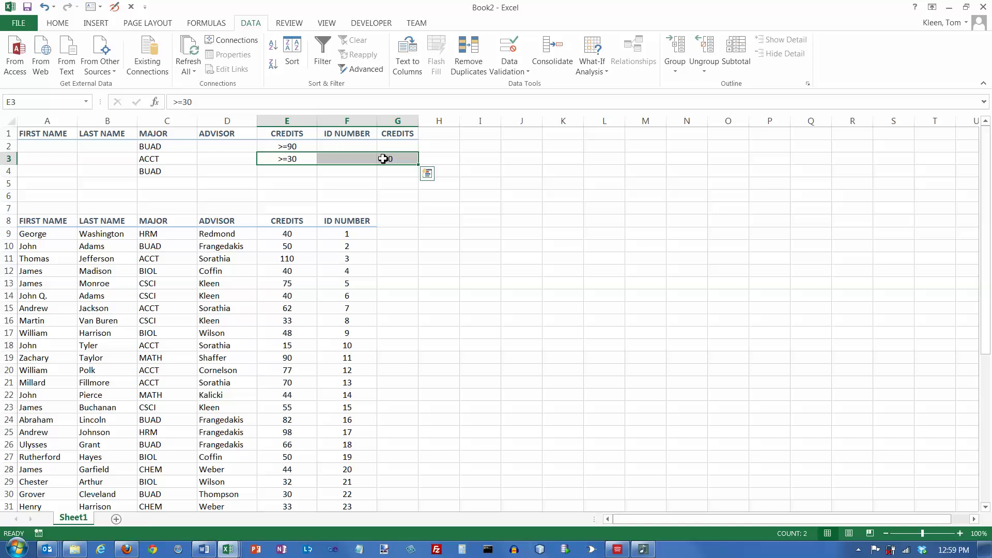
{"action": "right_click", "coordinate": [382, 158]}
{"action": "left_click", "coordinate": [407, 181]}
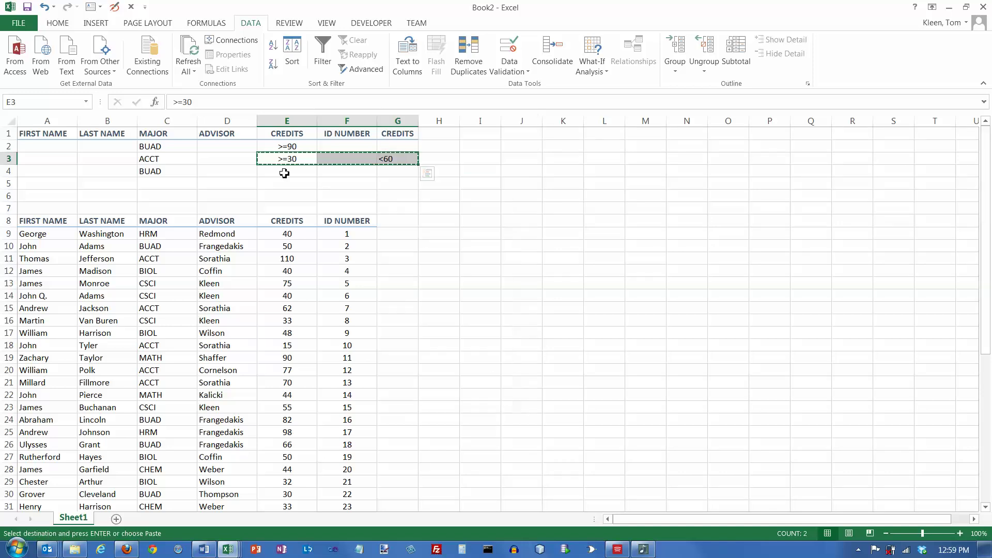
{"action": "left_click", "coordinate": [284, 172]}
{"action": "right_click", "coordinate": [284, 173]}
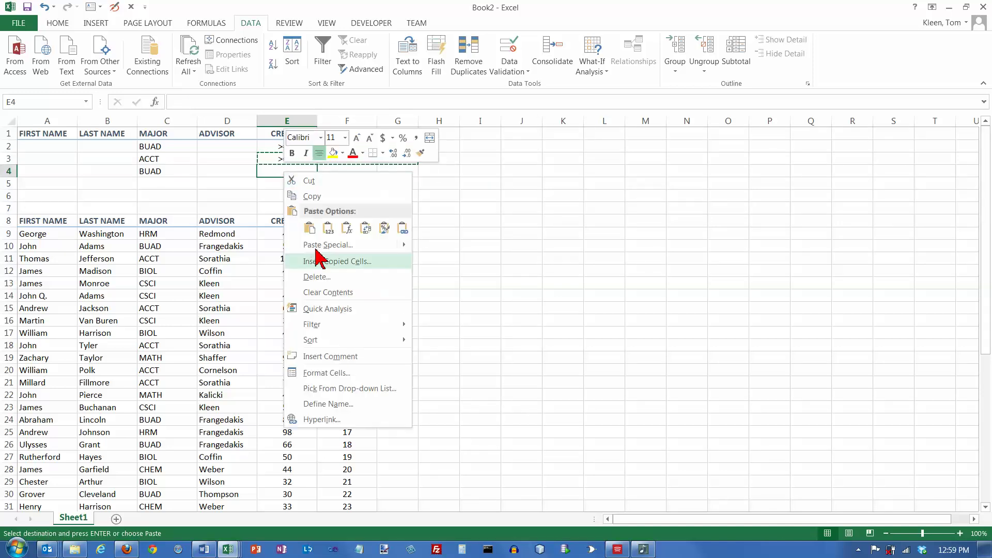
{"action": "left_click", "coordinate": [309, 228]}
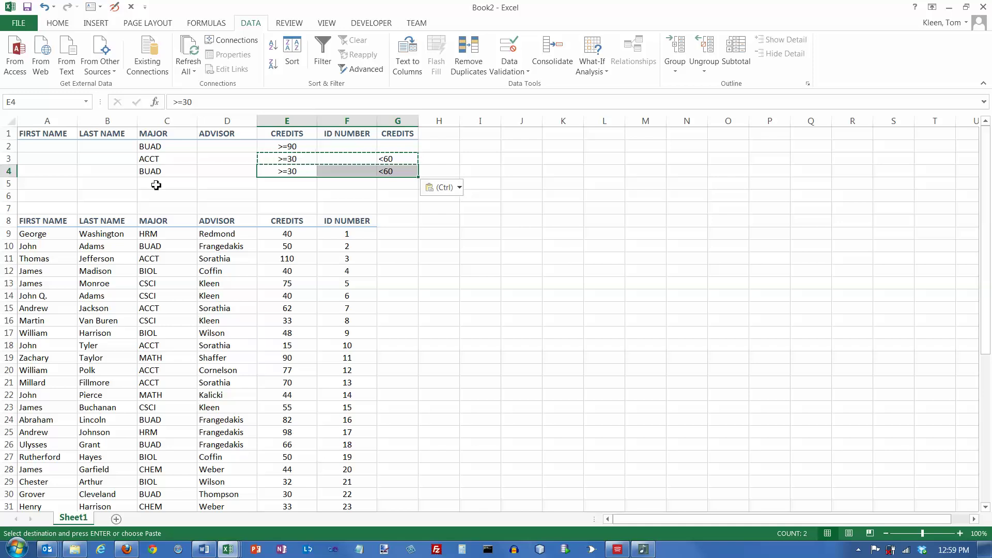
Copy the ACCT major criterion from C3 into C5 to begin a fourth criteria row.
{"action": "left_click", "coordinate": [159, 160]}
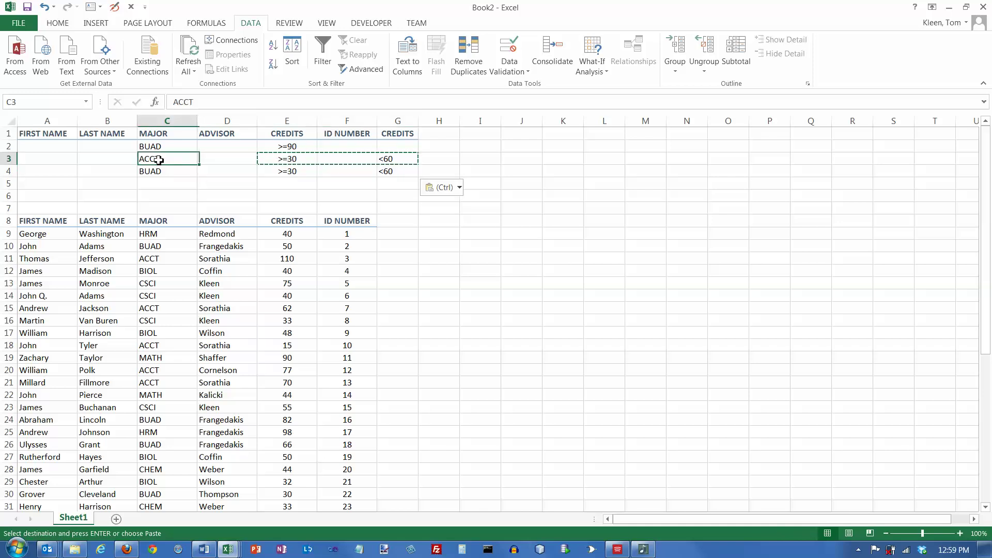
{"action": "key", "text": "ctrl+c"}
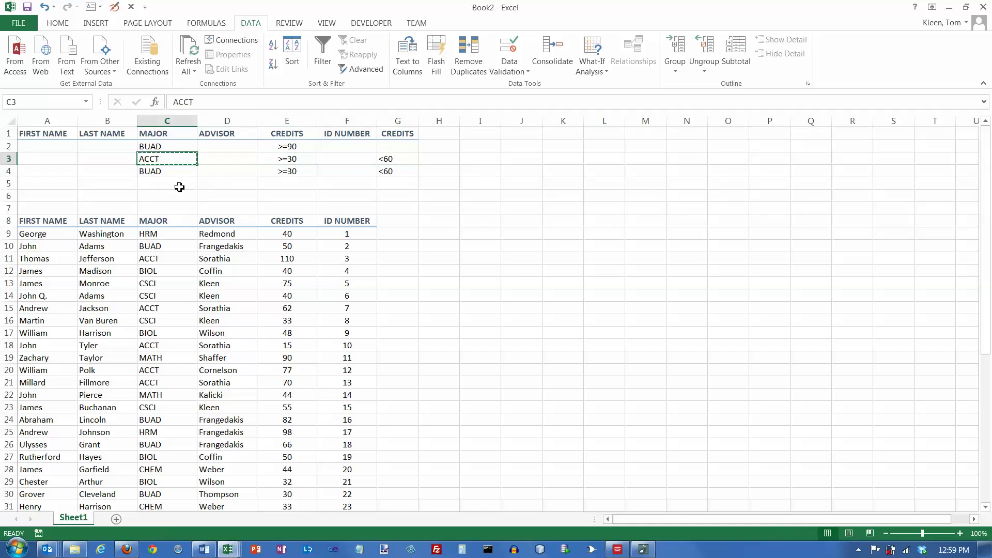
{"action": "left_click", "coordinate": [179, 187]}
{"action": "right_click", "coordinate": [179, 187]}
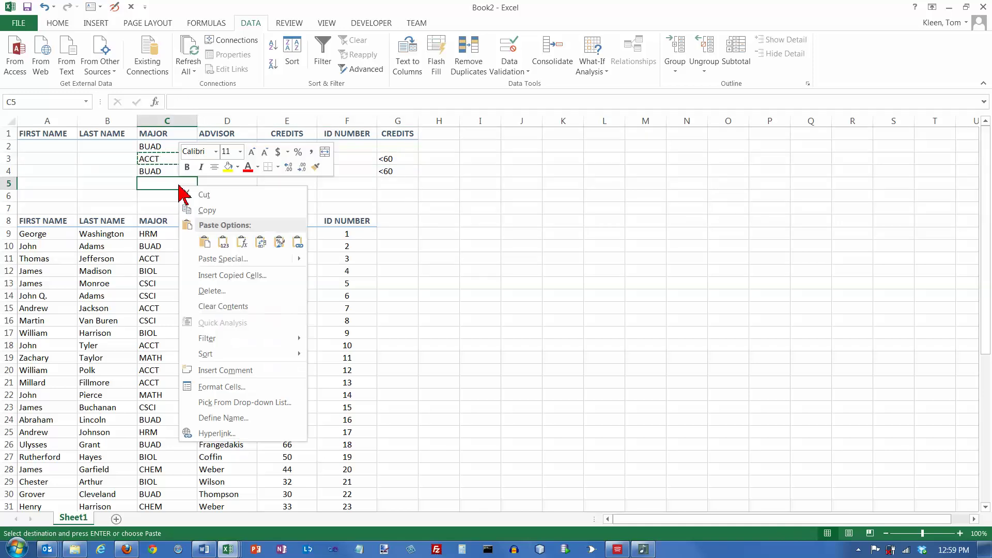
{"action": "left_click", "coordinate": [206, 239]}
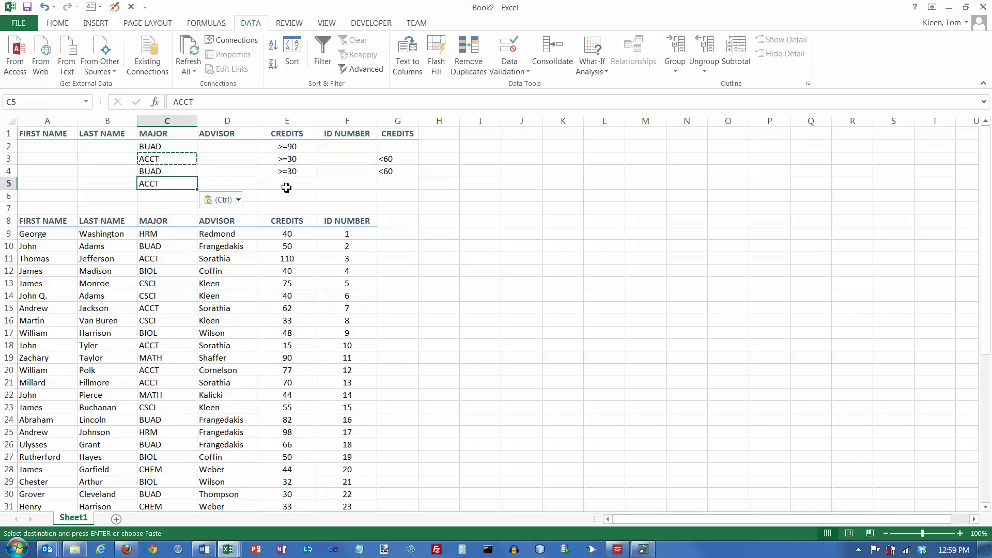
Copy the >=90 credits criterion from E2 into E5 to complete the fourth criteria row.
{"action": "left_click", "coordinate": [295, 146]}
{"action": "right_click", "coordinate": [299, 149]}
{"action": "left_click", "coordinate": [312, 169]}
{"action": "right_click", "coordinate": [294, 184]}
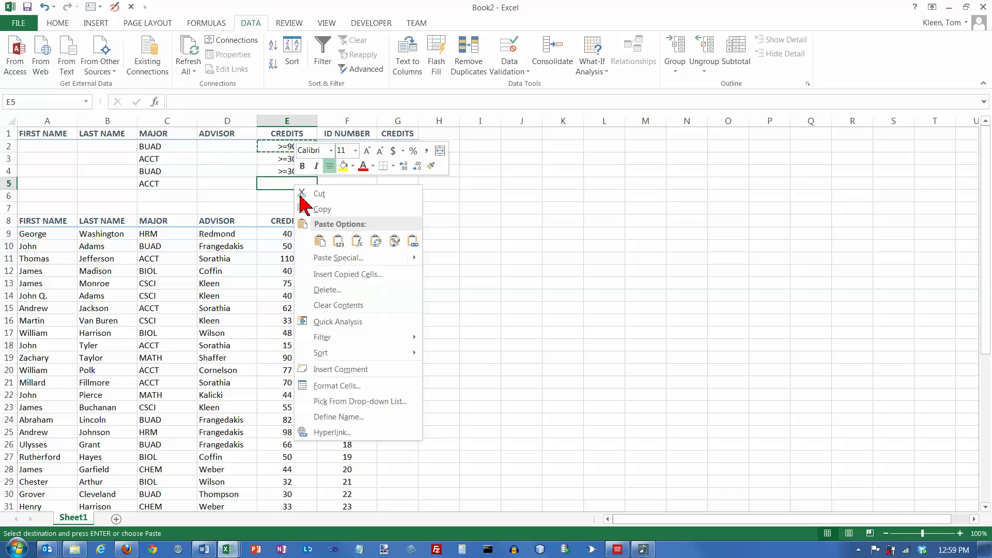
{"action": "left_click", "coordinate": [319, 241]}
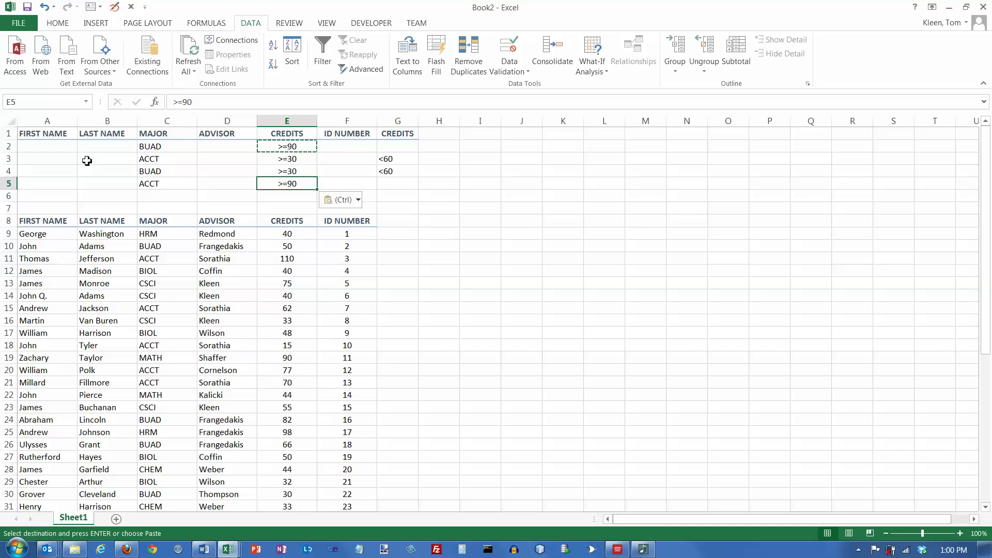
Examine the major and credits combination in each of the four criteria rows, A2:G5.
{"action": "left_click_drag", "start_coordinate": [75, 148], "coordinate": [381, 149]}
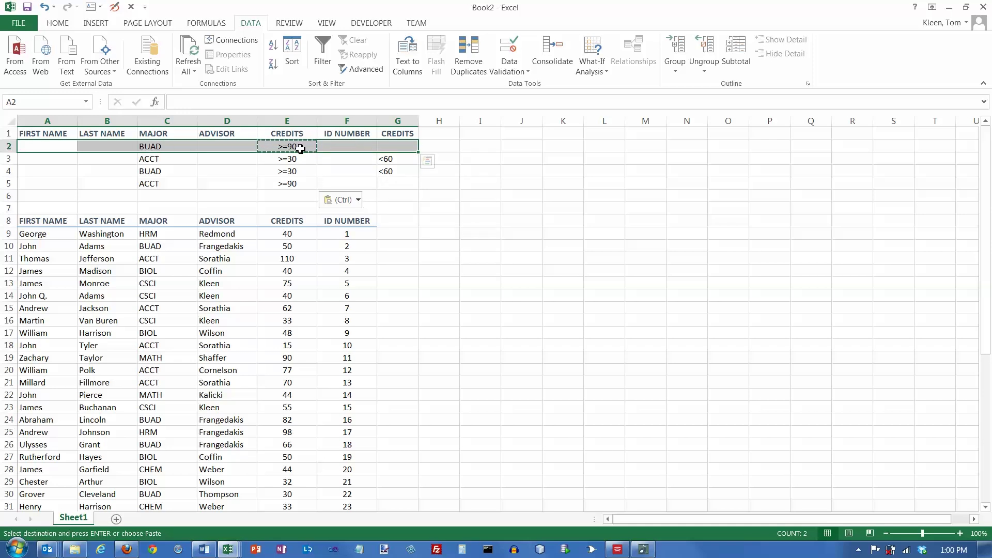
{"action": "left_click_drag", "start_coordinate": [49, 174], "coordinate": [394, 173]}
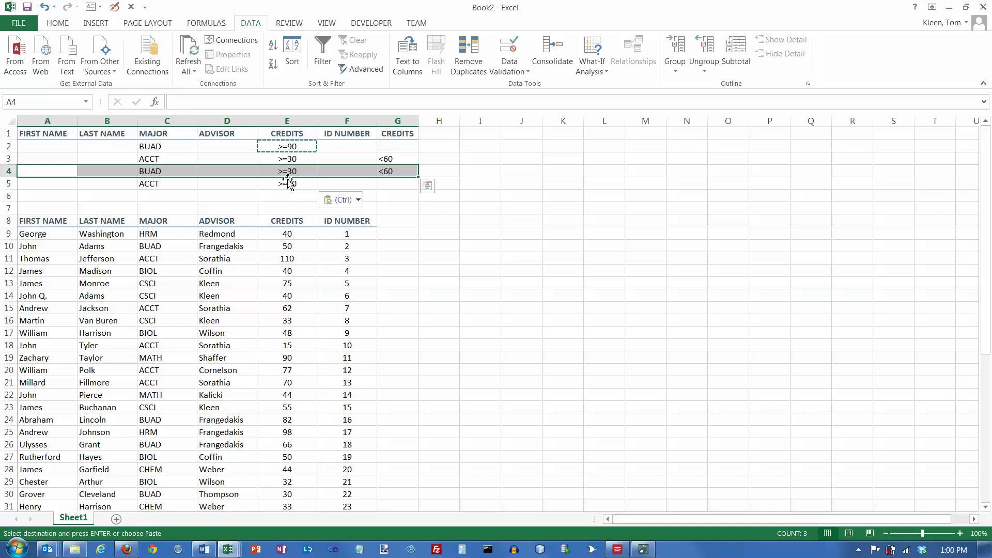
{"action": "left_click_drag", "start_coordinate": [48, 158], "coordinate": [388, 162]}
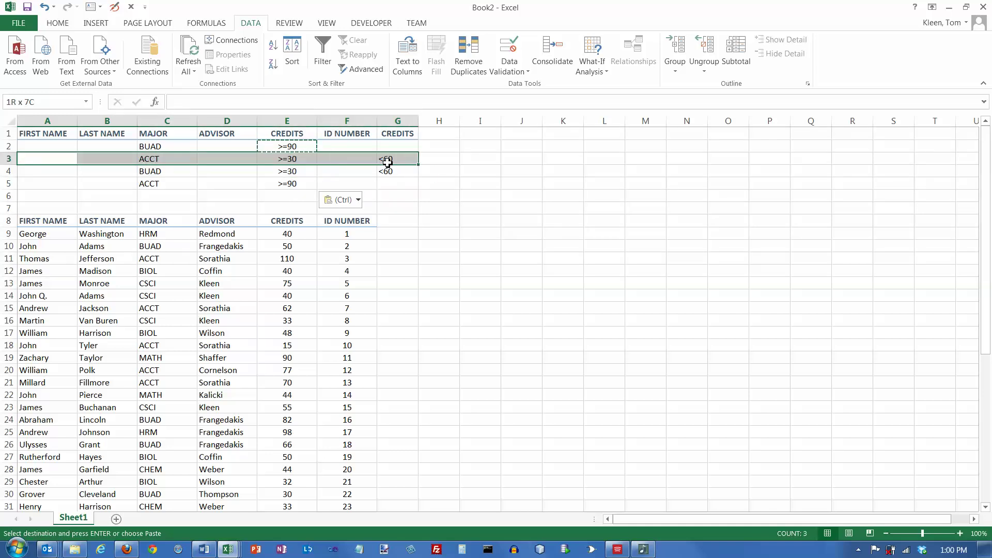
{"action": "left_click_drag", "start_coordinate": [62, 187], "coordinate": [401, 191]}
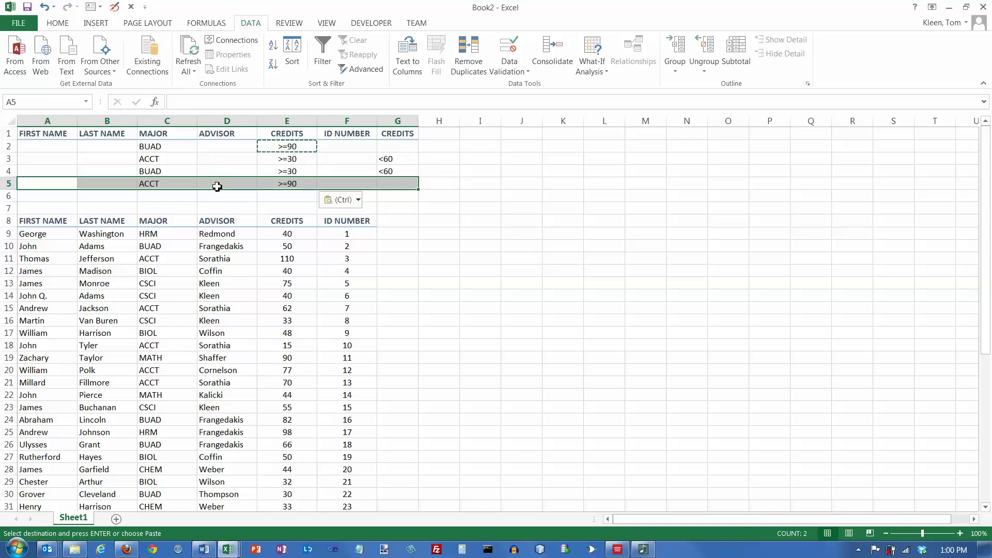
Apply an in-place Advanced Filter to the student list using criteria range C1:G5.
{"action": "left_click", "coordinate": [50, 239]}
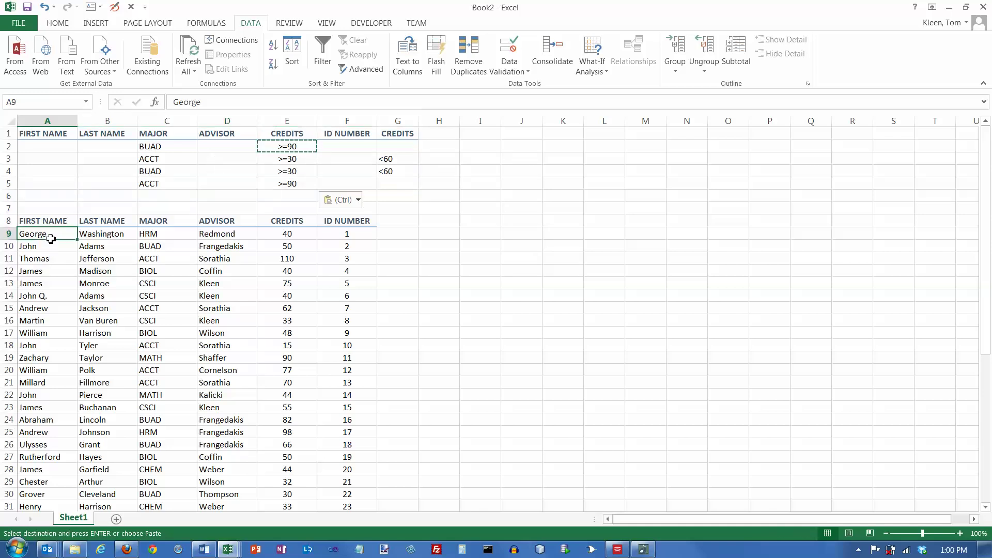
{"action": "left_click", "coordinate": [368, 71]}
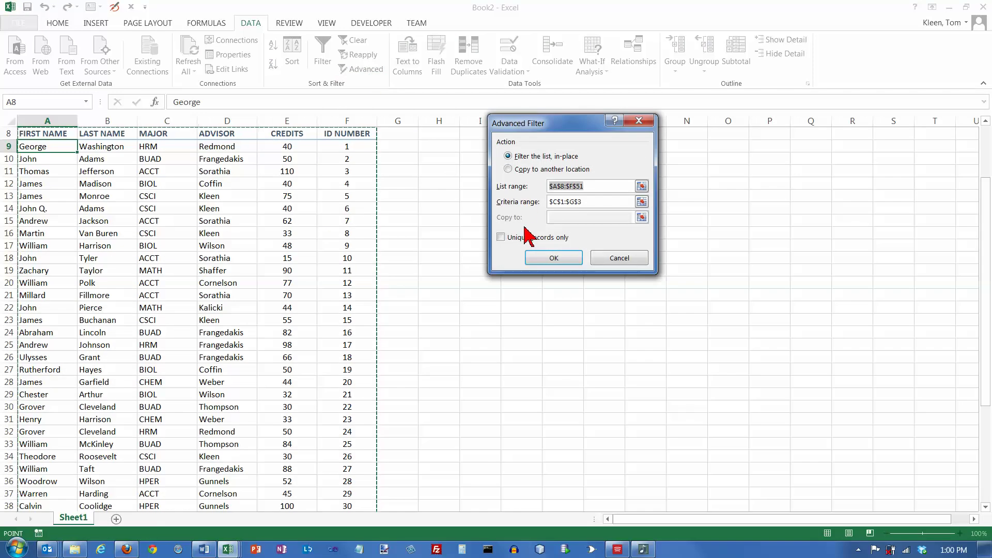
{"action": "left_click", "coordinate": [641, 203]}
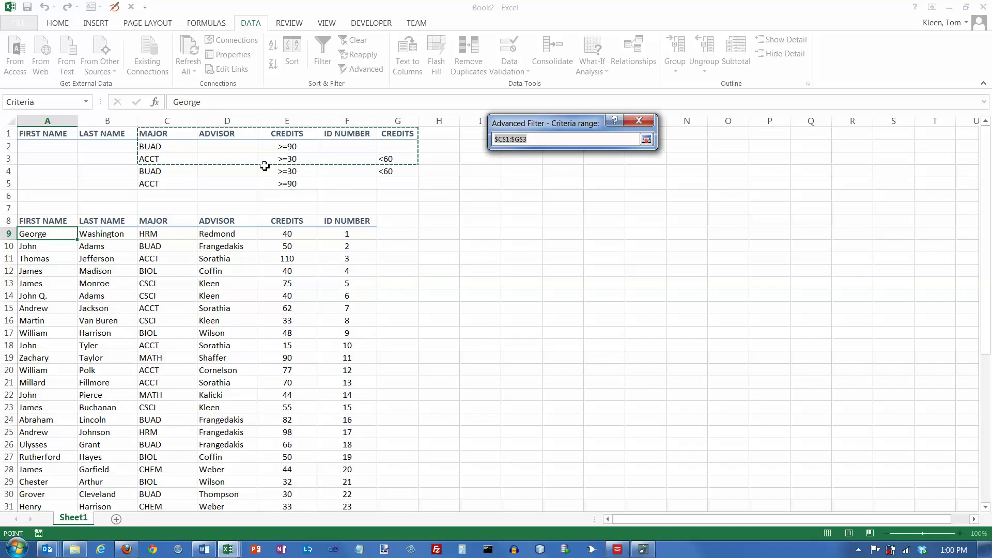
{"action": "left_click_drag", "start_coordinate": [155, 135], "coordinate": [382, 190]}
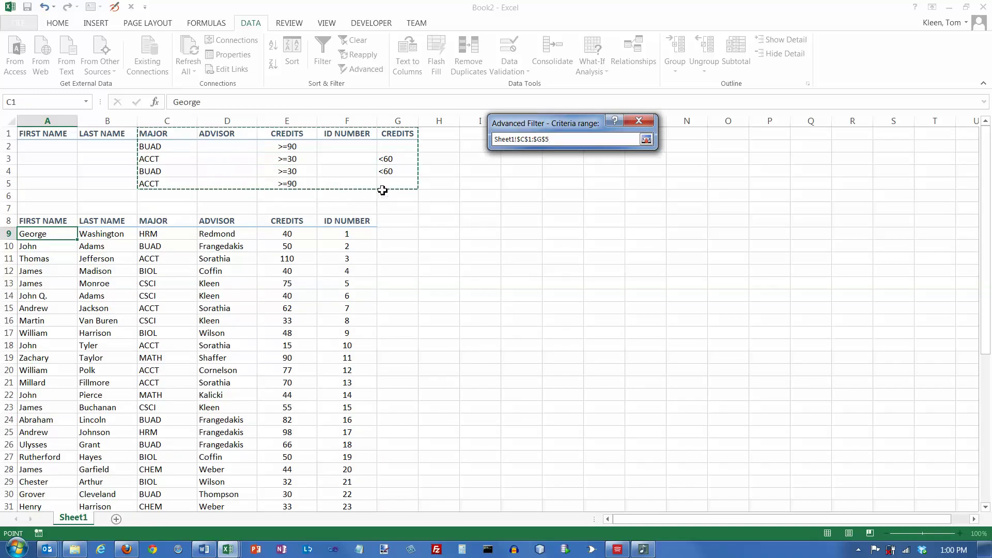
{"action": "left_click", "coordinate": [646, 139]}
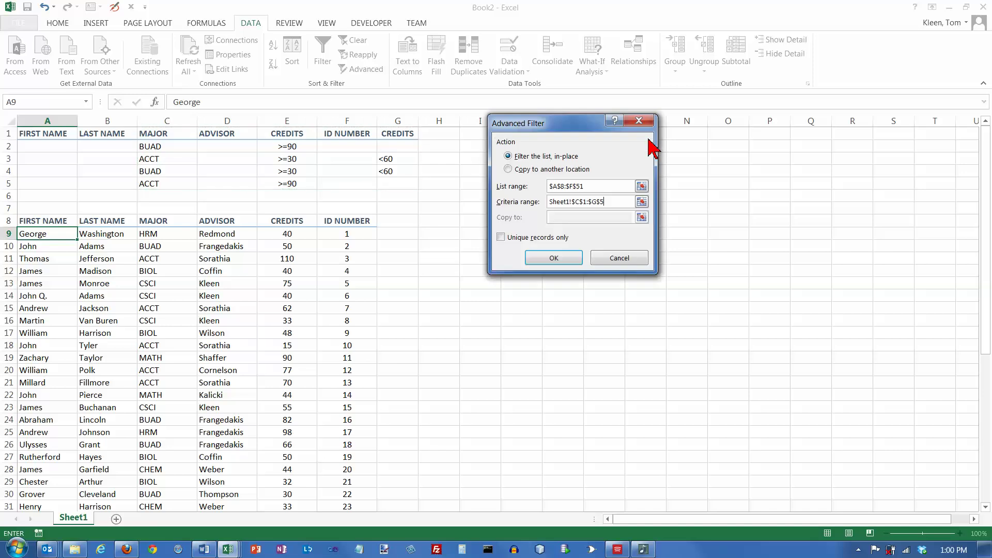
{"action": "left_click", "coordinate": [557, 258]}
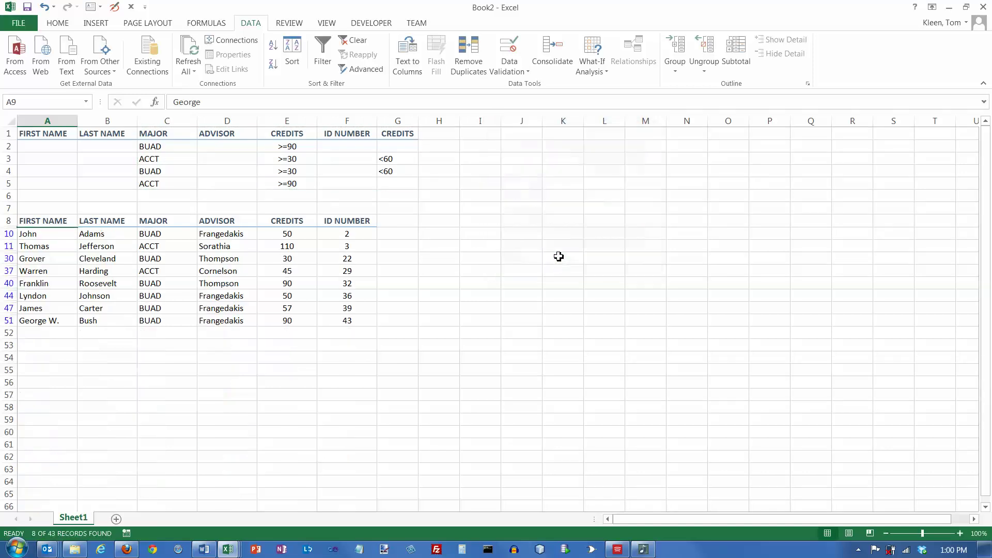
Sort the filtered student records by major in ascending order and check the credits of the ACCT records.
{"action": "left_click", "coordinate": [158, 235]}
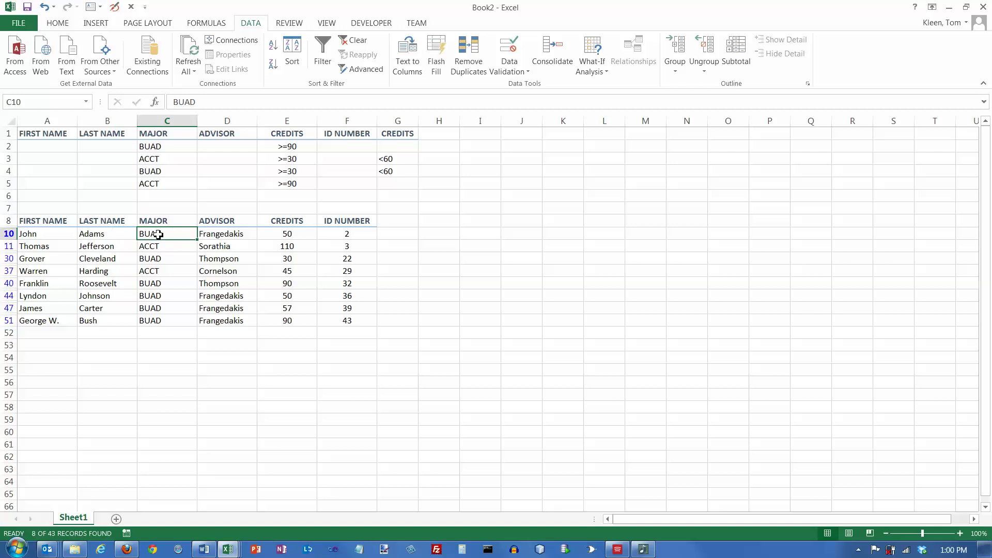
{"action": "left_click", "coordinate": [273, 46]}
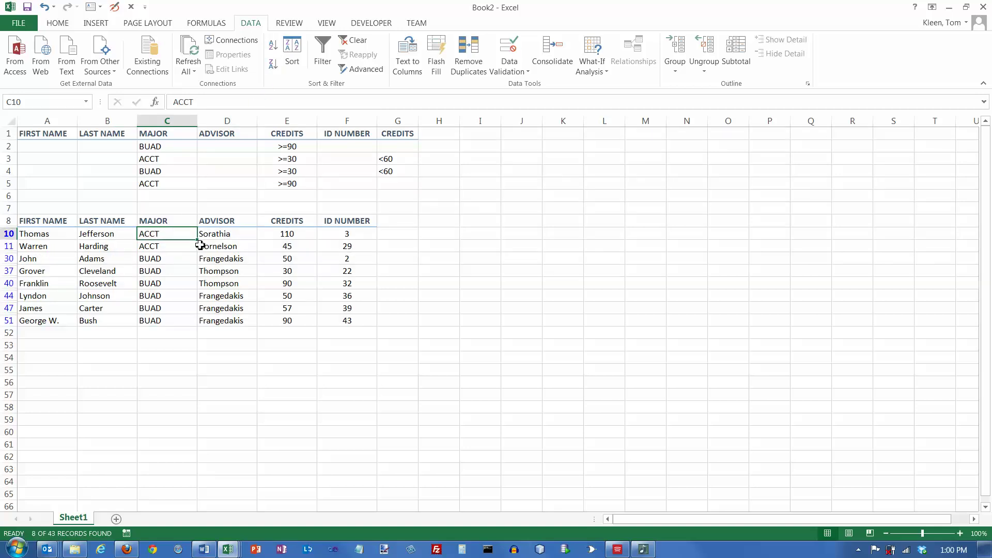
{"action": "left_click", "coordinate": [285, 236]}
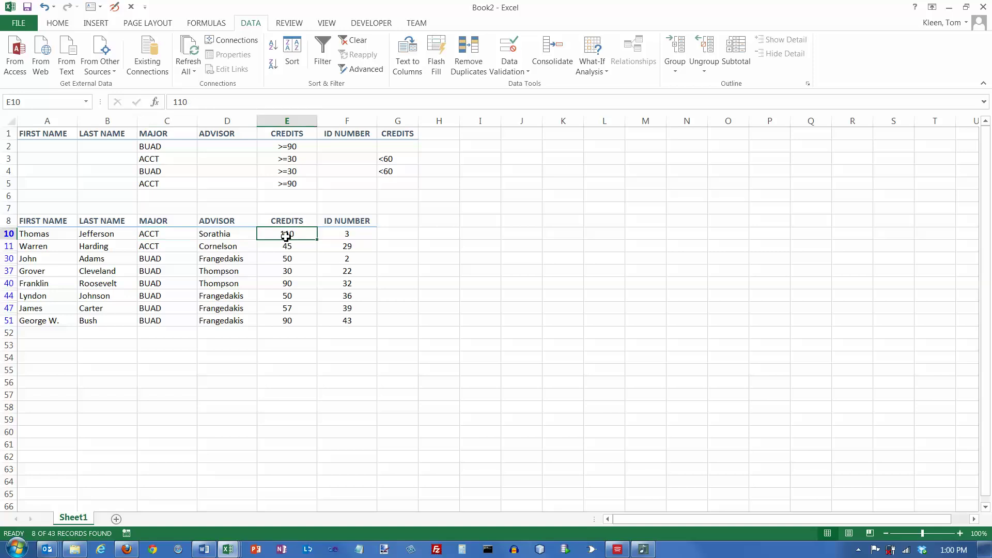
{"action": "left_click", "coordinate": [285, 250]}
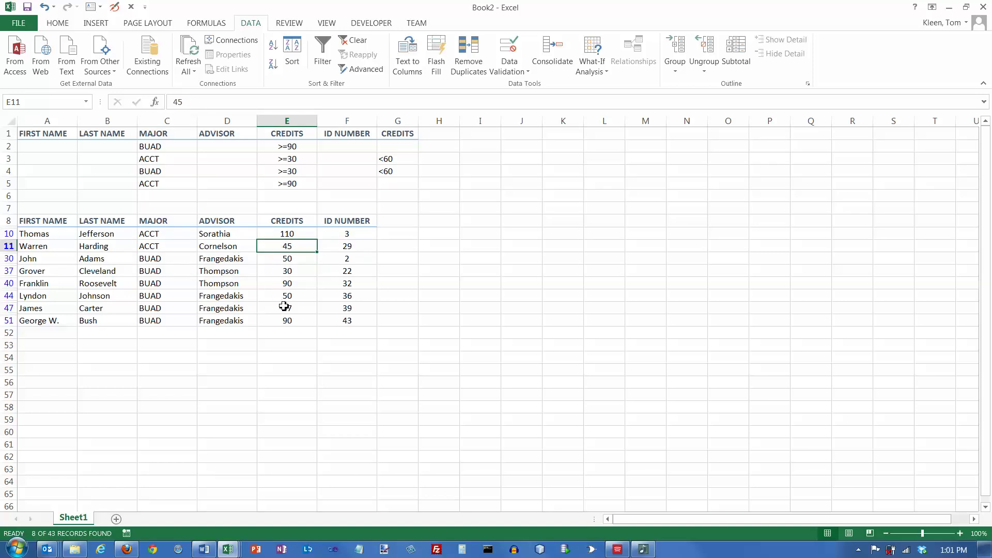
Check the credits of the filtered BUAD records against the >=90 and 30-to-60 criteria.
{"action": "left_click", "coordinate": [292, 285]}
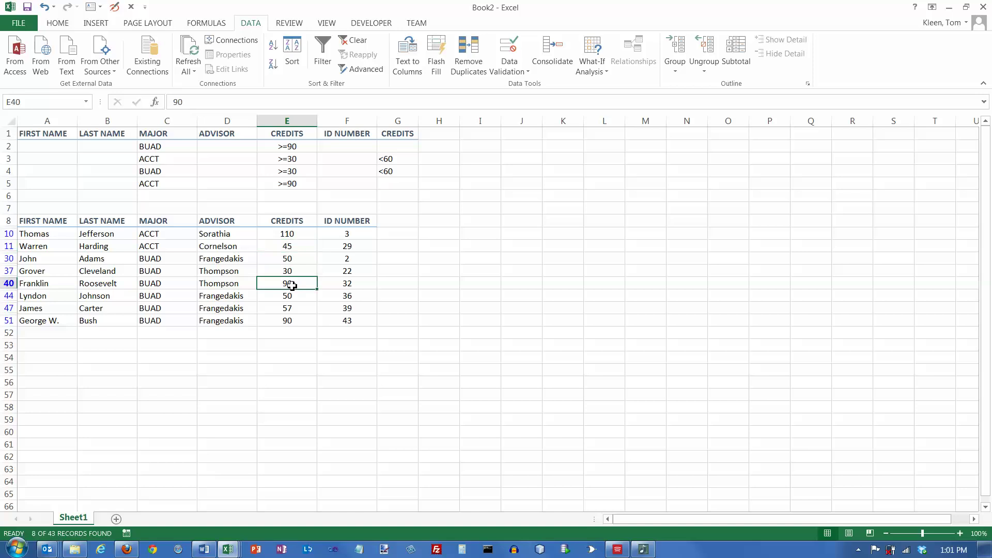
{"action": "left_click", "coordinate": [290, 321]}
{"action": "left_click_drag", "start_coordinate": [288, 259], "coordinate": [290, 324]}
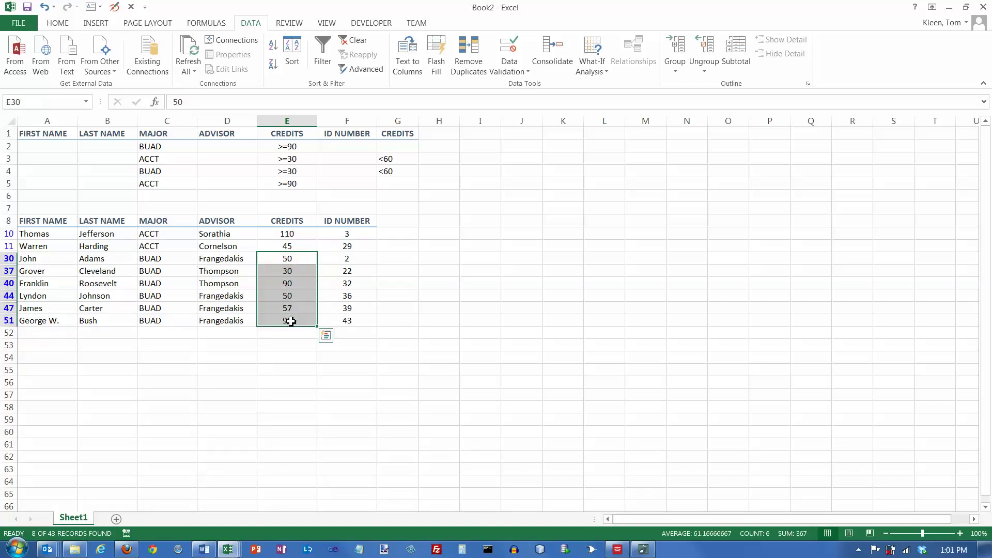
{"action": "left_click", "coordinate": [292, 260]}
{"action": "left_click", "coordinate": [291, 270]}
{"action": "left_click", "coordinate": [293, 296]}
{"action": "left_click", "coordinate": [294, 310]}
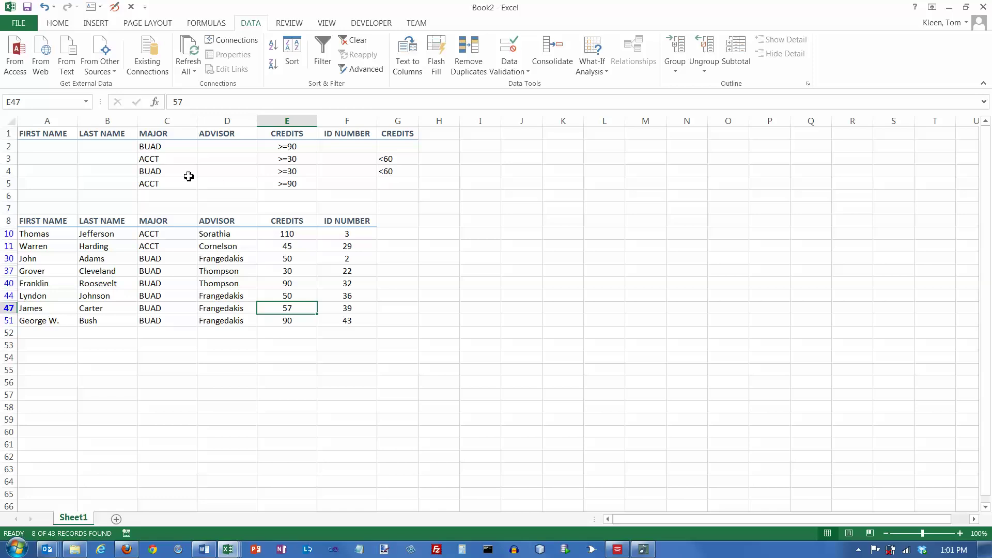
Clear the filter and reapply the in-place Advanced Filter with criteria range C1:G6, including the blank row 6.
{"action": "left_click", "coordinate": [59, 235]}
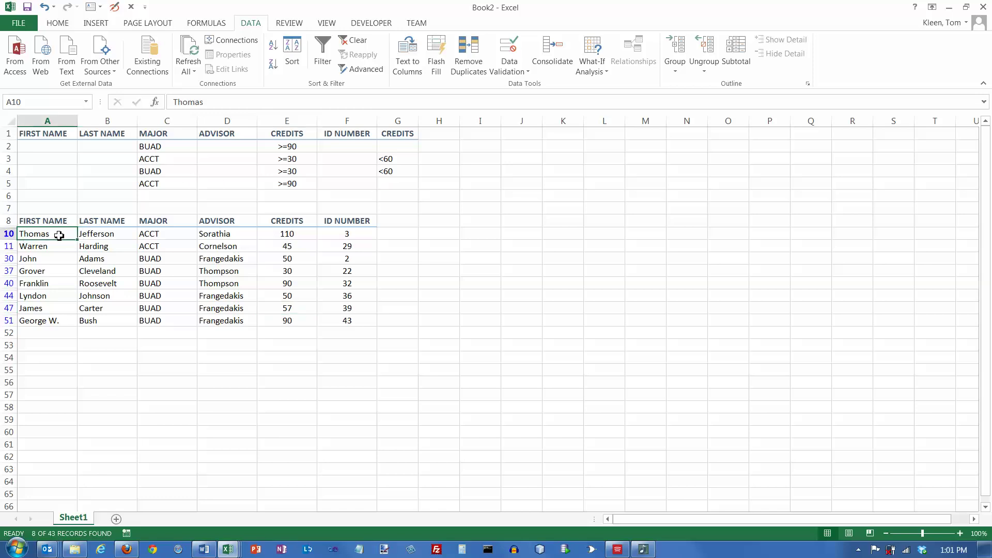
{"action": "left_click", "coordinate": [354, 41]}
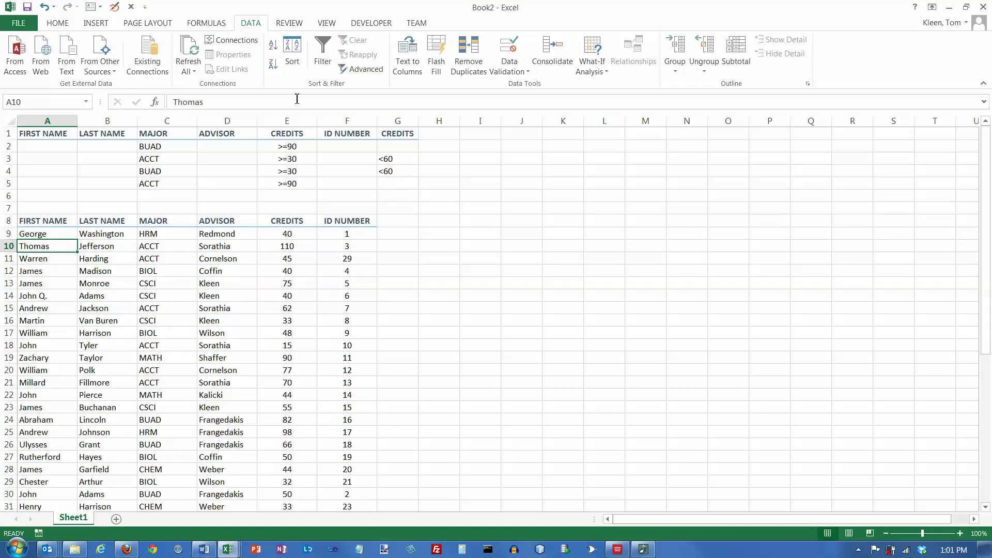
{"action": "left_click", "coordinate": [375, 71]}
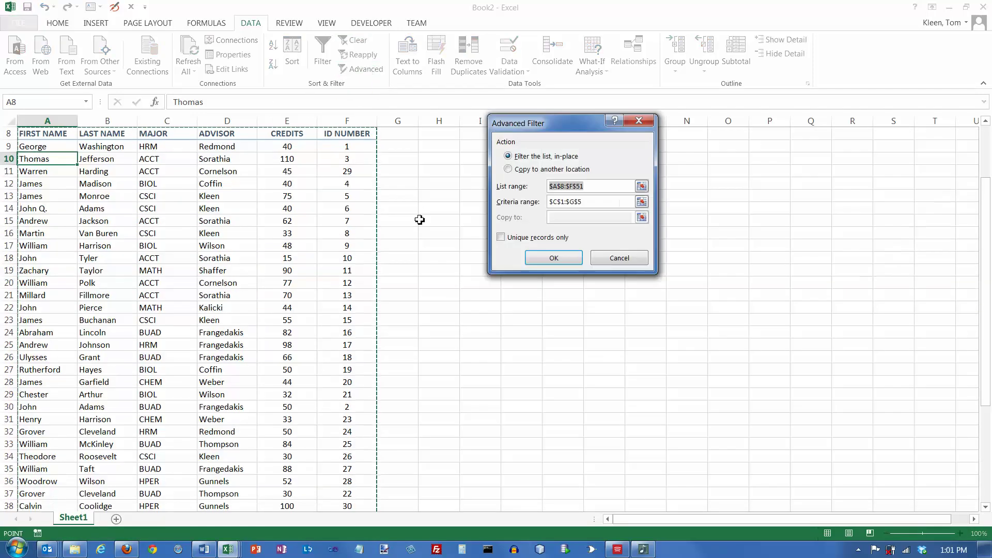
{"action": "left_click", "coordinate": [641, 201]}
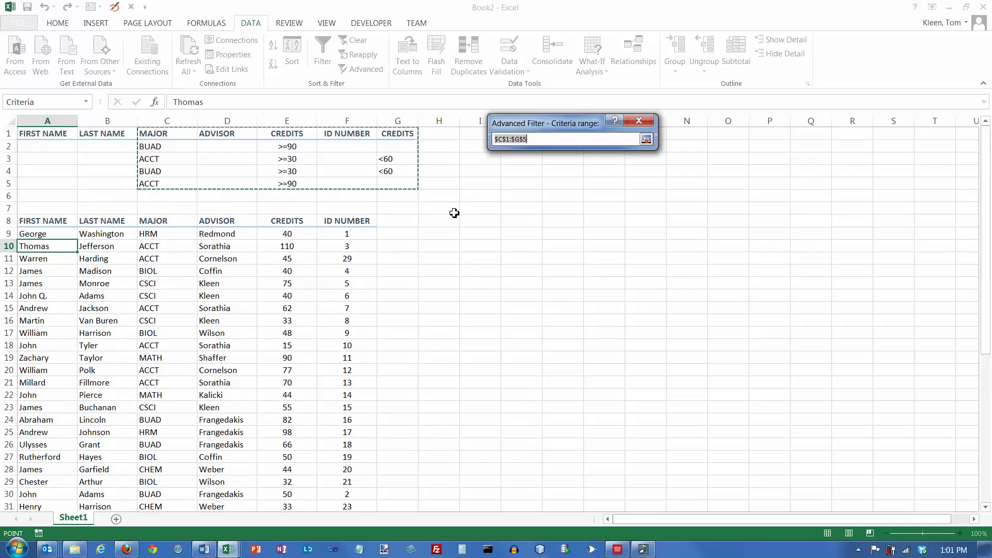
{"action": "left_click_drag", "start_coordinate": [154, 138], "coordinate": [387, 191]}
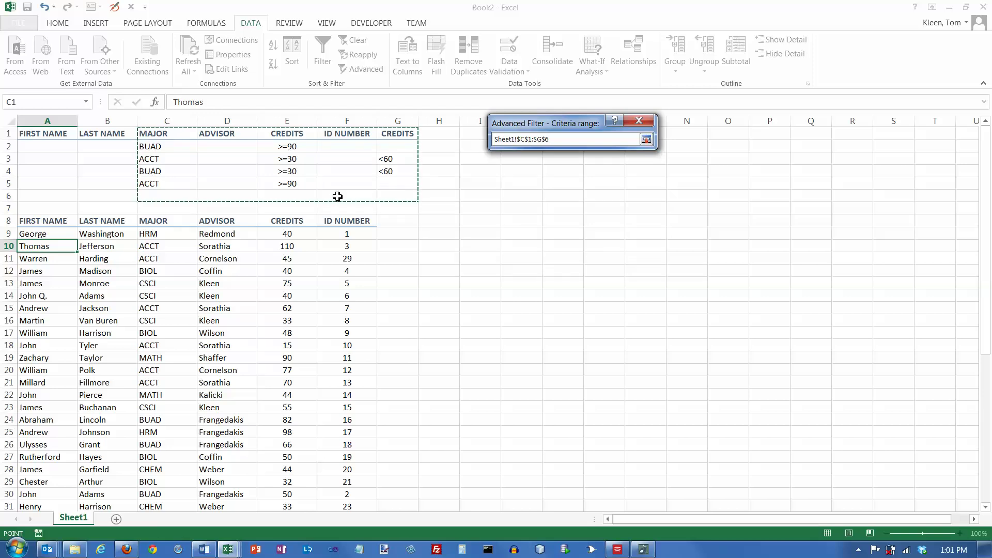
{"action": "left_click", "coordinate": [645, 139]}
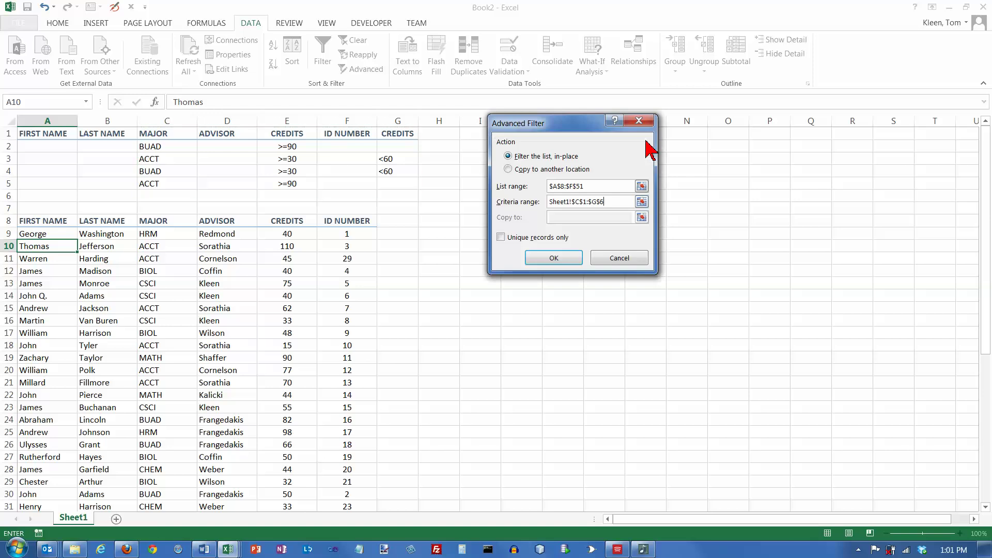
{"action": "left_click", "coordinate": [559, 257]}
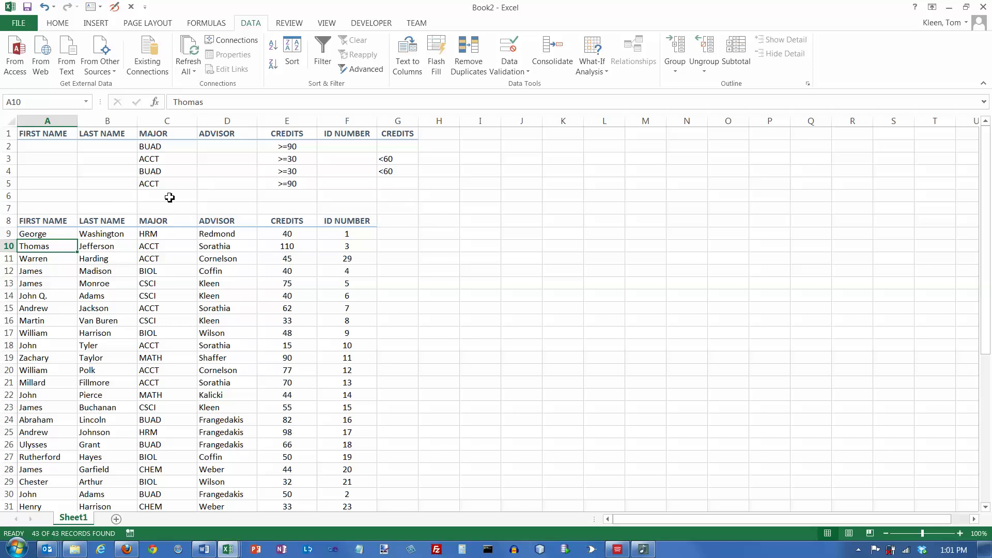
Go back through criteria rows 2 to 5 one at a time to see which records each row admits.
{"action": "left_click_drag", "start_coordinate": [30, 145], "coordinate": [377, 150]}
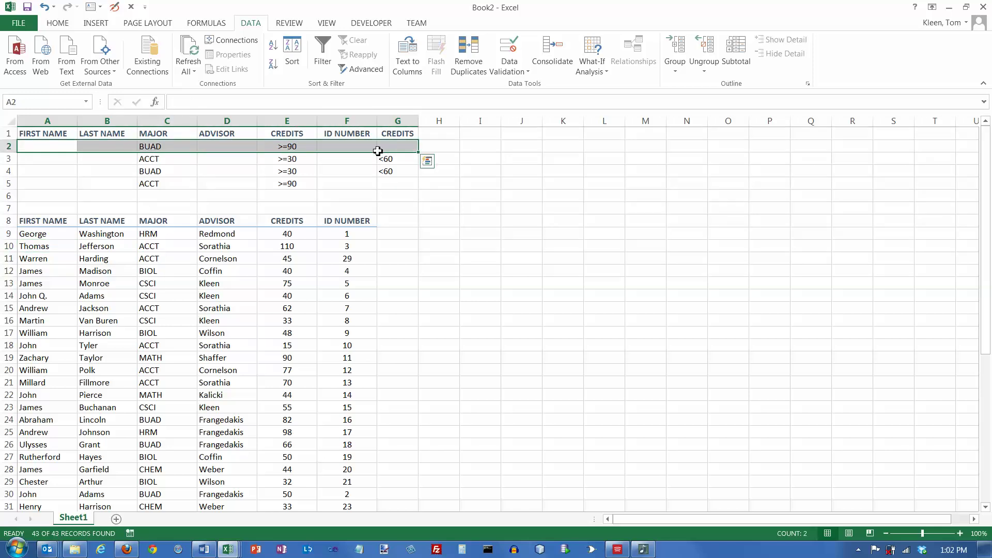
{"action": "left_click_drag", "start_coordinate": [48, 160], "coordinate": [389, 159]}
{"action": "left_click", "coordinate": [46, 173]}
{"action": "left_click_drag", "start_coordinate": [46, 173], "coordinate": [390, 175]}
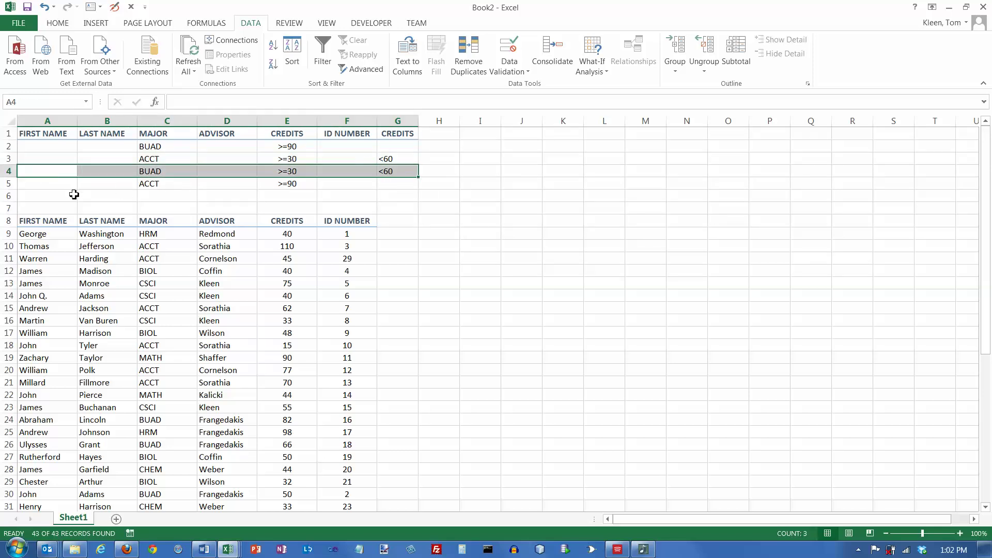
{"action": "left_click_drag", "start_coordinate": [43, 185], "coordinate": [384, 186]}
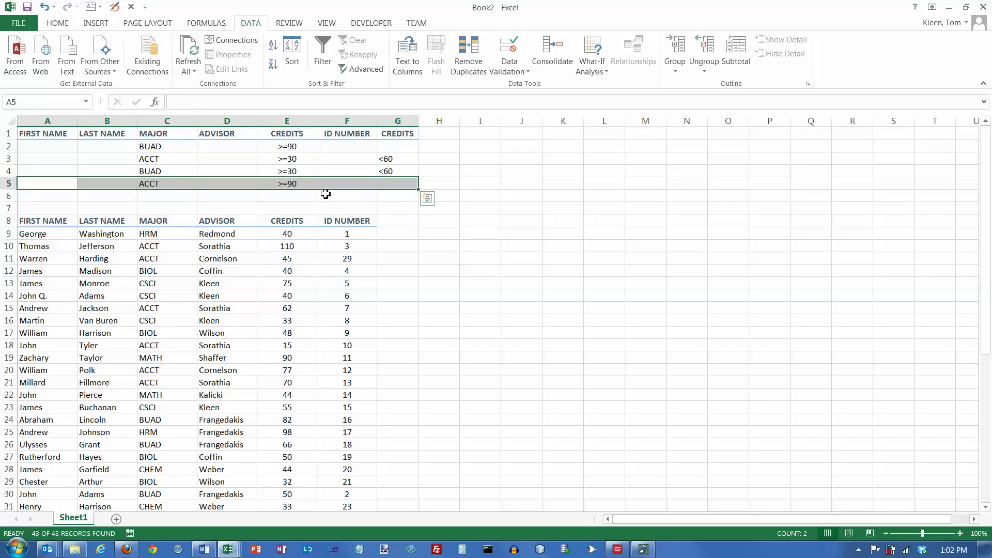
Examine the blank cells A6:G6 one by one, and select C1:G5 as the criteria range without the blank row.
{"action": "left_click", "coordinate": [68, 196]}
{"action": "left_click", "coordinate": [98, 196]}
{"action": "left_click", "coordinate": [155, 197]}
{"action": "left_click", "coordinate": [228, 198]}
{"action": "left_click", "coordinate": [279, 197]}
{"action": "left_click", "coordinate": [336, 197]}
{"action": "left_click", "coordinate": [401, 197]}
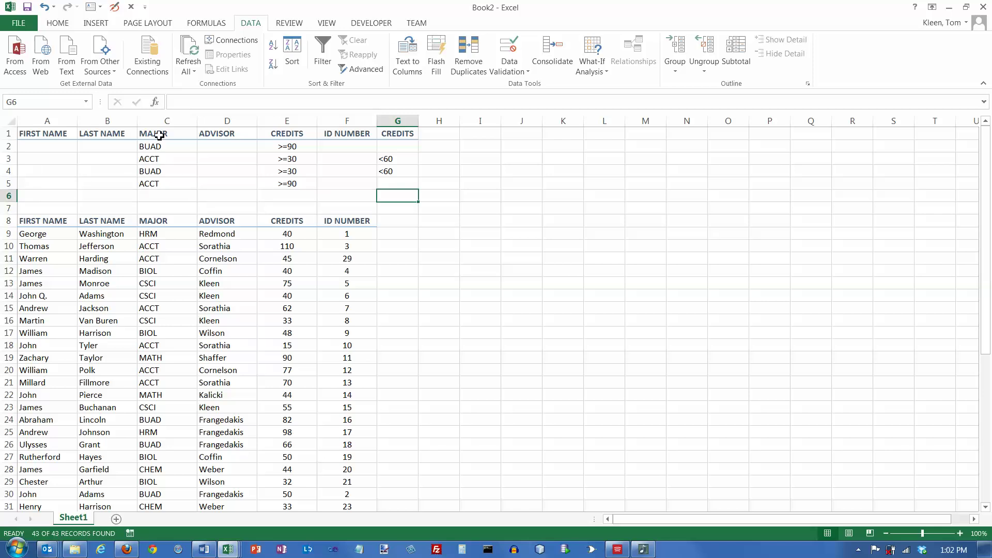
{"action": "left_click_drag", "start_coordinate": [159, 135], "coordinate": [386, 186]}
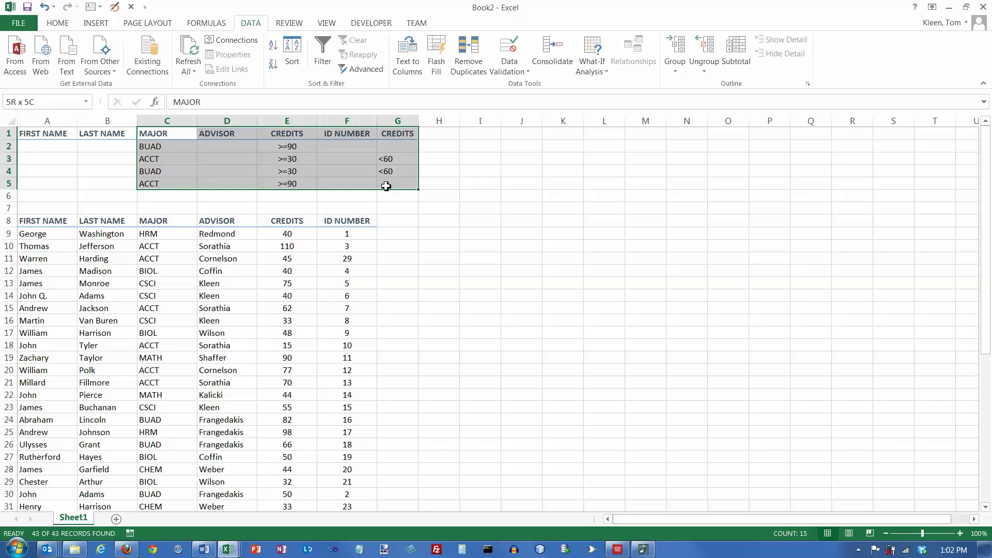
{"action": "left_click_drag", "start_coordinate": [386, 186], "coordinate": [386, 186]}
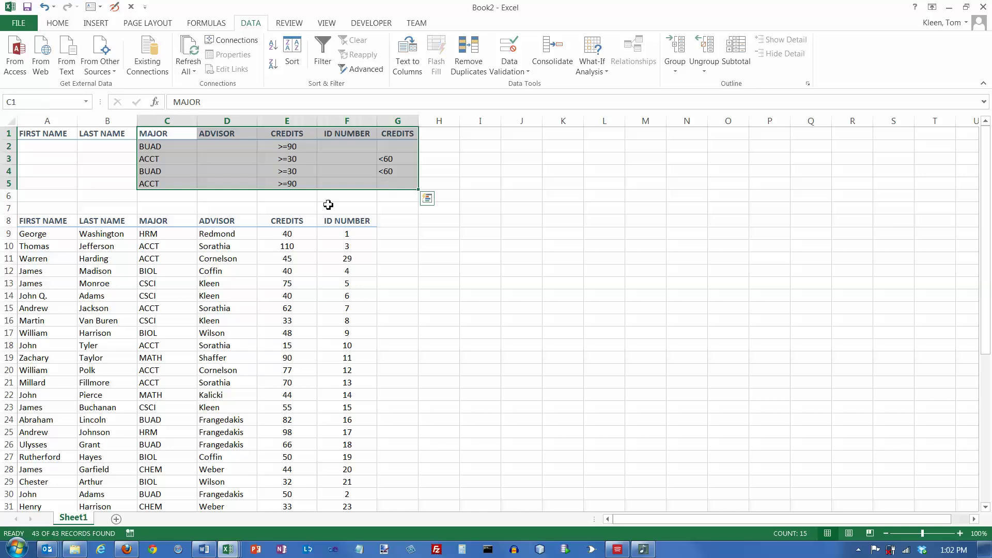